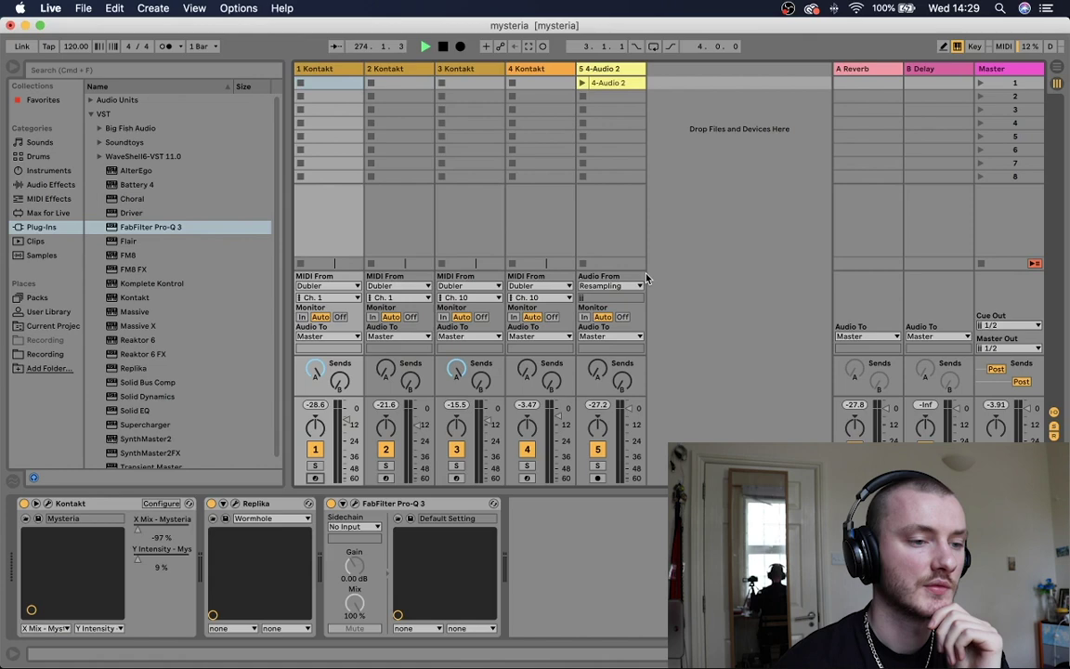
# Check Mysteria against Dubler, then close the Kontakt window and record-arm track 1 Kontakt
pyautogui.click(47, 504)
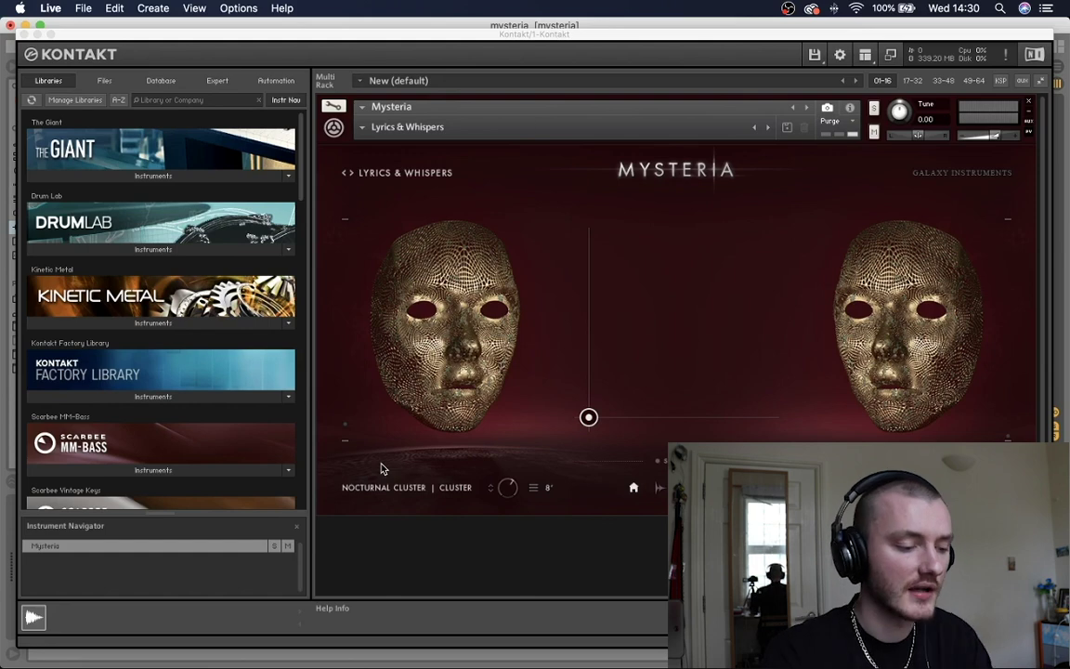
pyautogui.press('super+Tab')
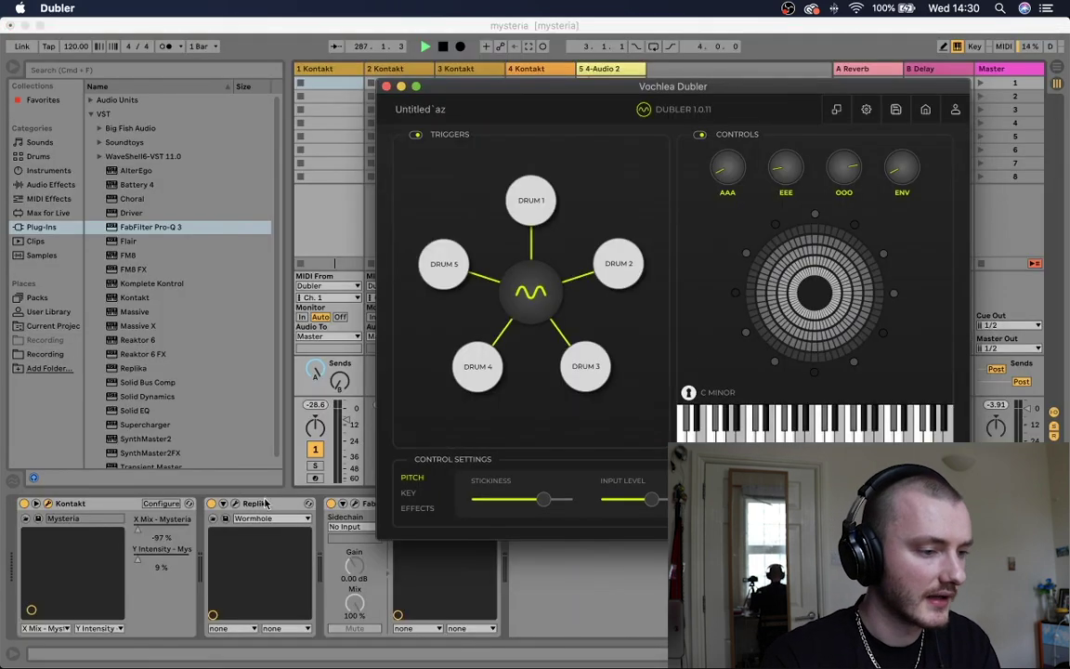
pyautogui.click(162, 605)
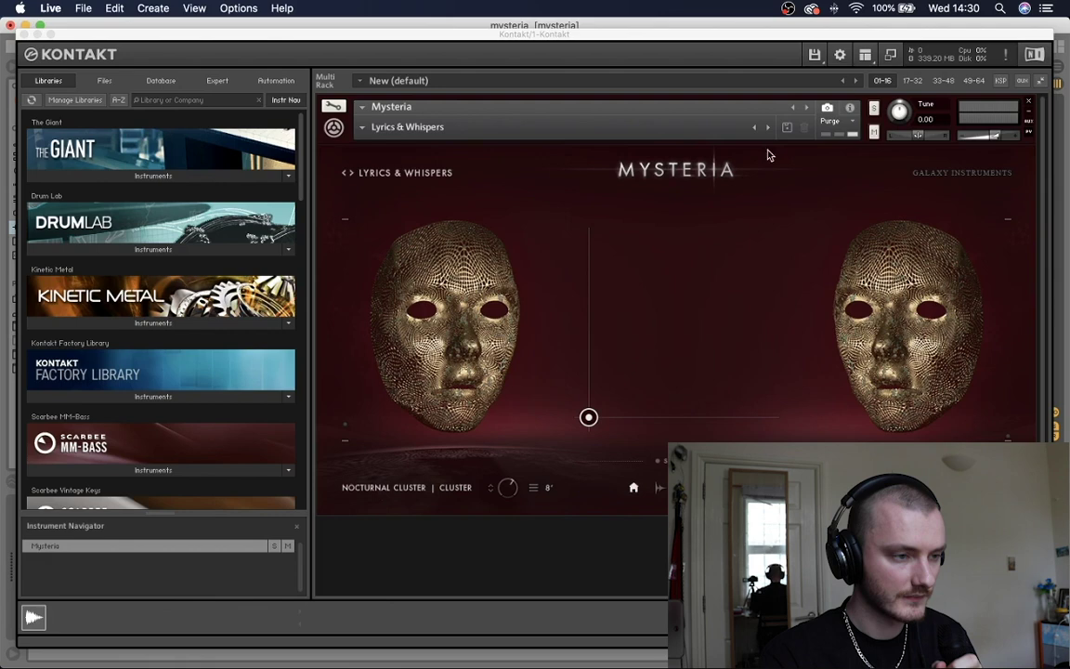
pyautogui.click(11, 25)
pyautogui.click(315, 478)
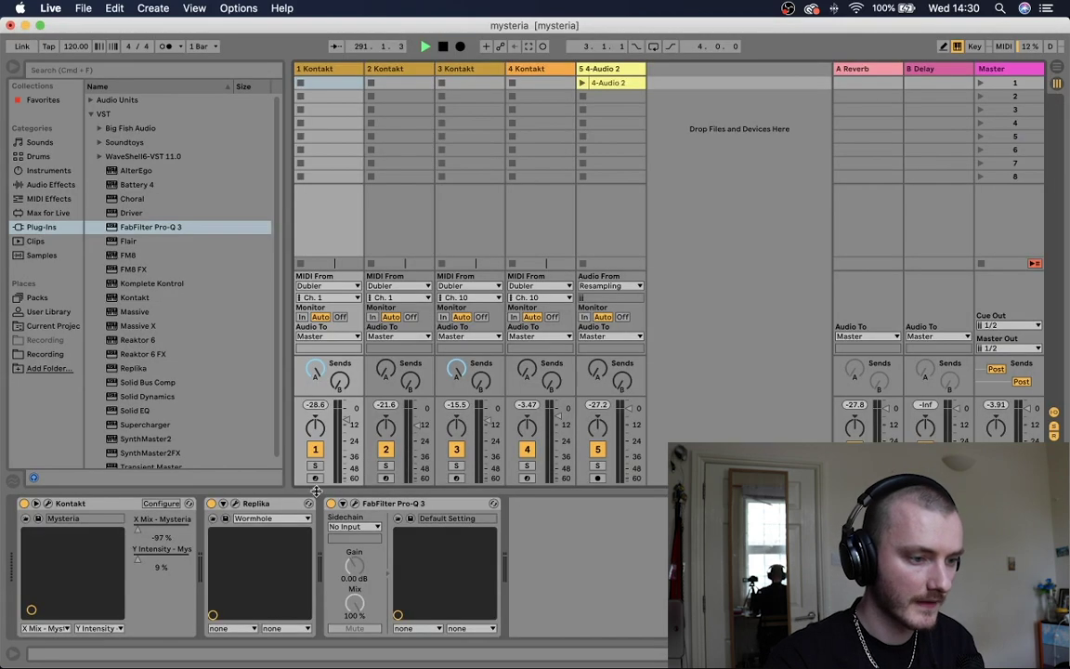
# Morph Mysteria's layers on the XY pad, leaving X Mix at -80% and Y Intensity at 6%
pyautogui.click(38, 517)
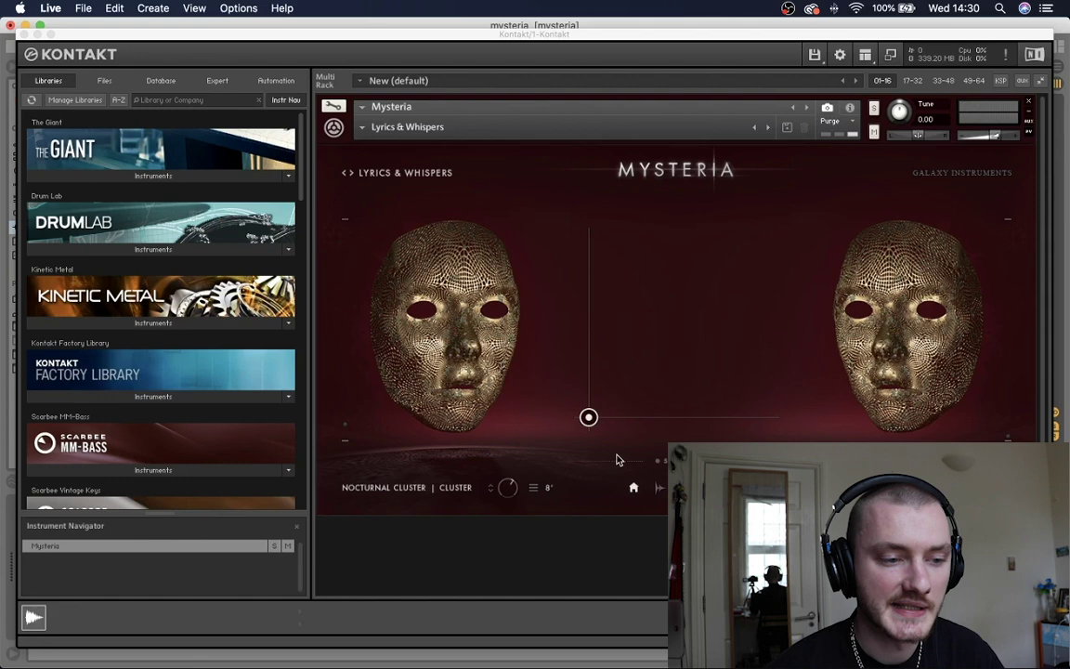
pyautogui.moveTo(587, 417); pyautogui.dragTo(553, 447)
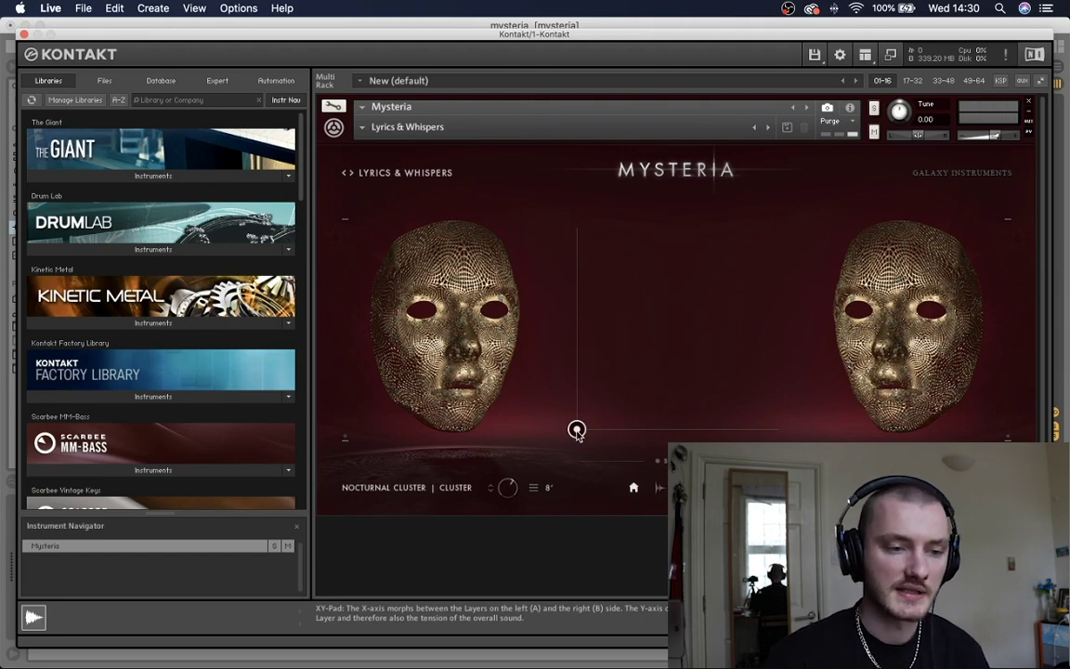
pyautogui.moveTo(576, 429); pyautogui.dragTo(602, 406)
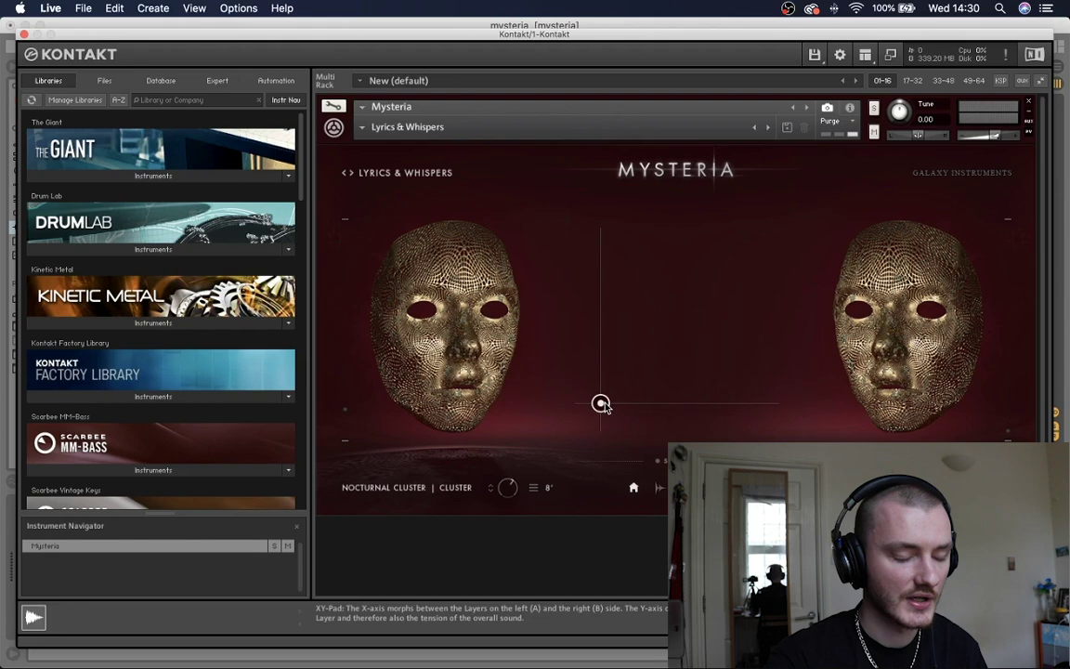
pyautogui.moveTo(601, 405); pyautogui.dragTo(718, 251)
pyautogui.moveTo(704, 294); pyautogui.dragTo(576, 306)
pyautogui.moveTo(560, 385); pyautogui.dragTo(554, 466)
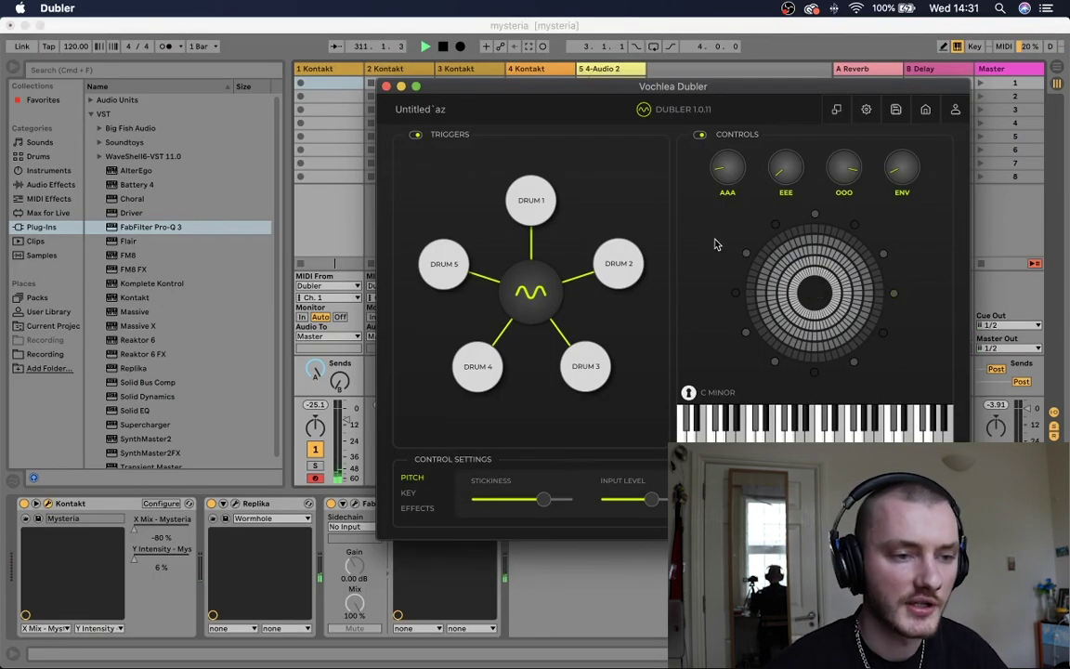
# Show Dubler's Effects control settings for the AAA and EEE vowels
pyautogui.click(729, 170)
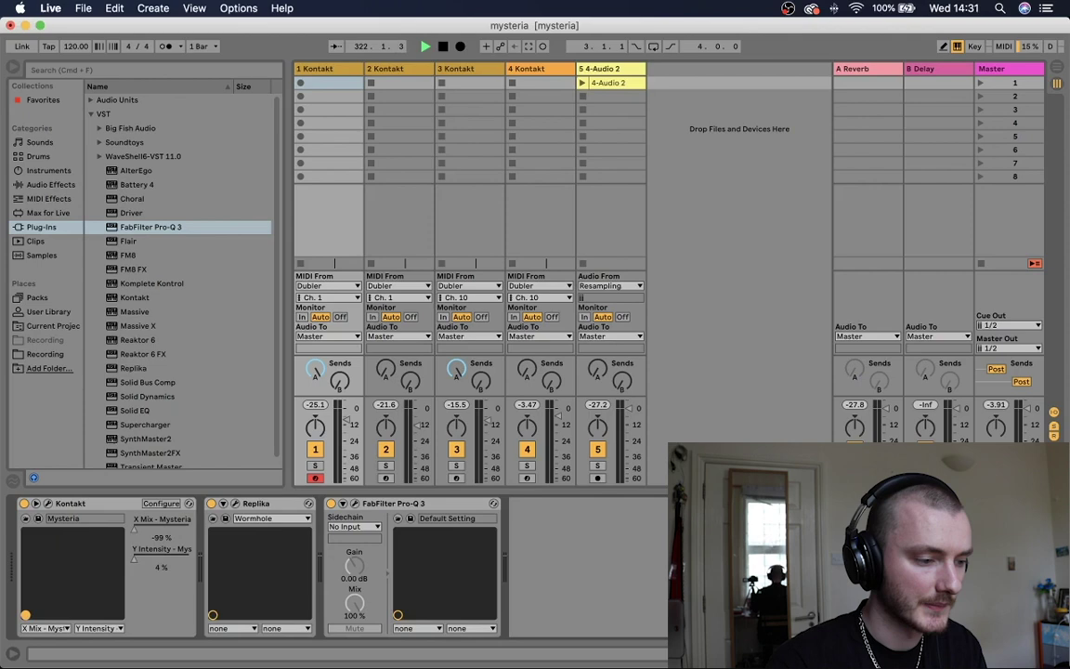
# In MIDI Map mode, assign Dubler's CC 11 to Mysteria's Y Intensity and AAA's CC 20 to X Mix
pyautogui.press('super+m')
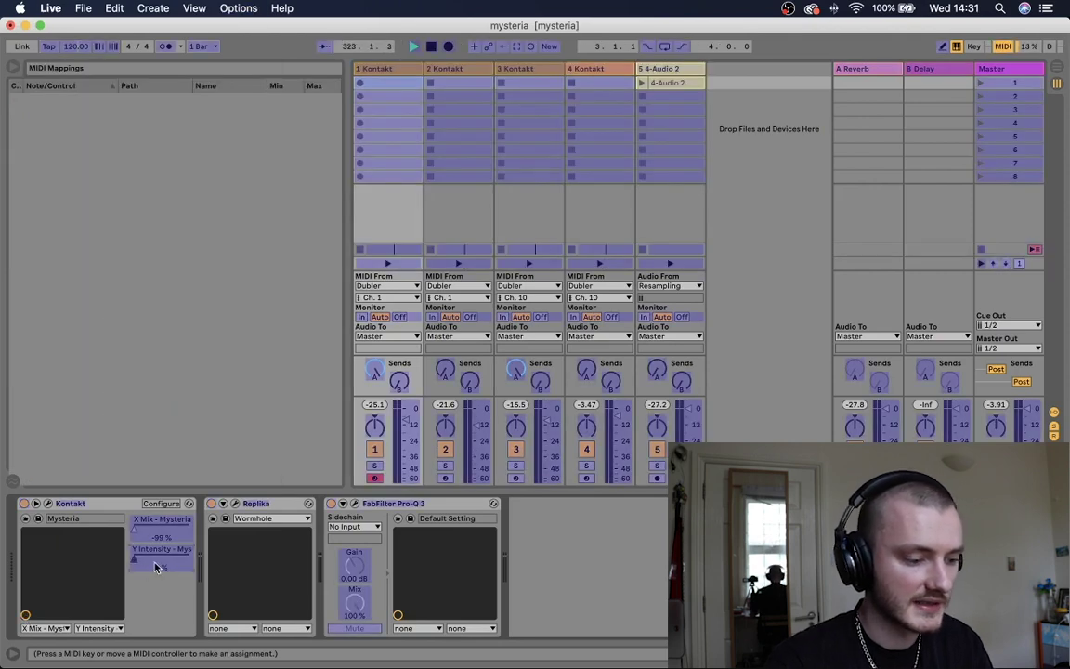
pyautogui.press('super+Tab')
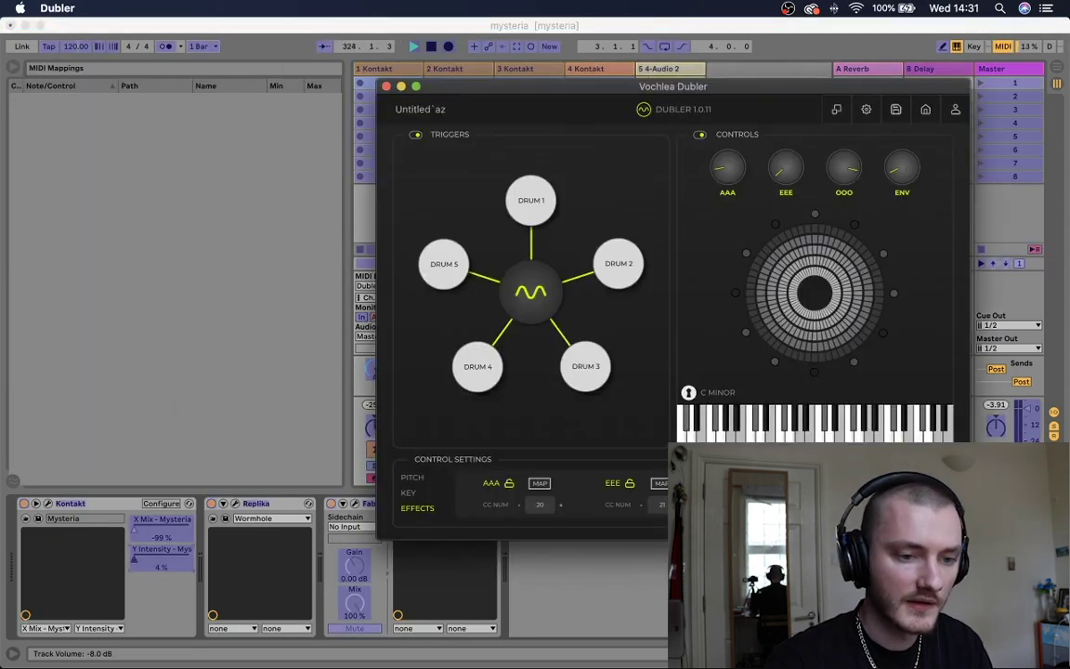
pyautogui.click(153, 530)
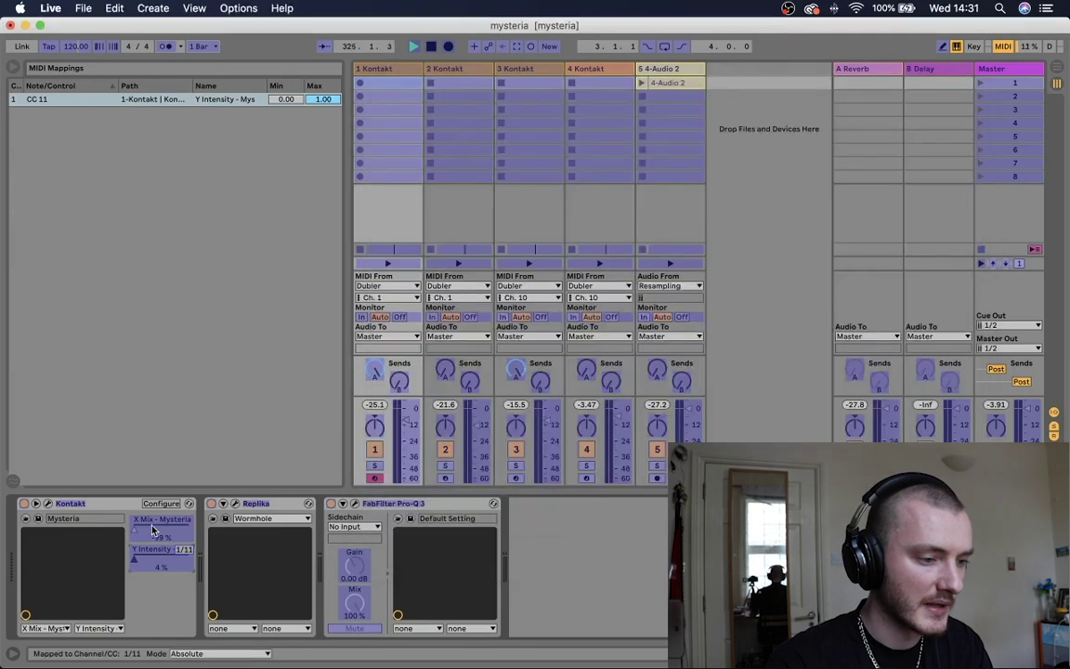
pyautogui.click(153, 530)
pyautogui.press('super+Tab')
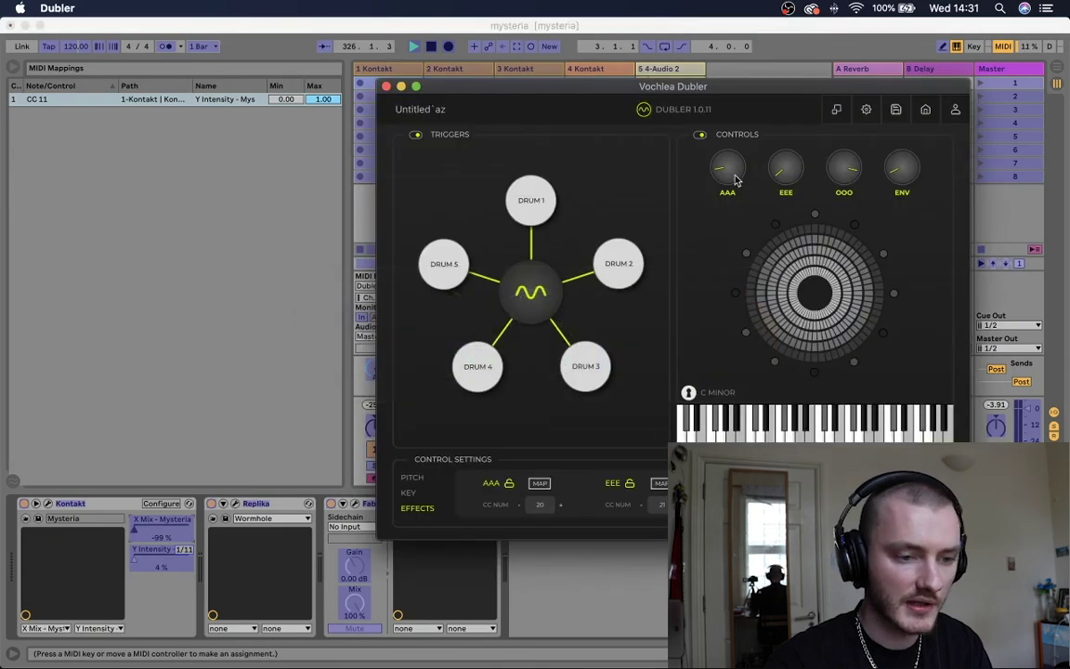
pyautogui.click(539, 483)
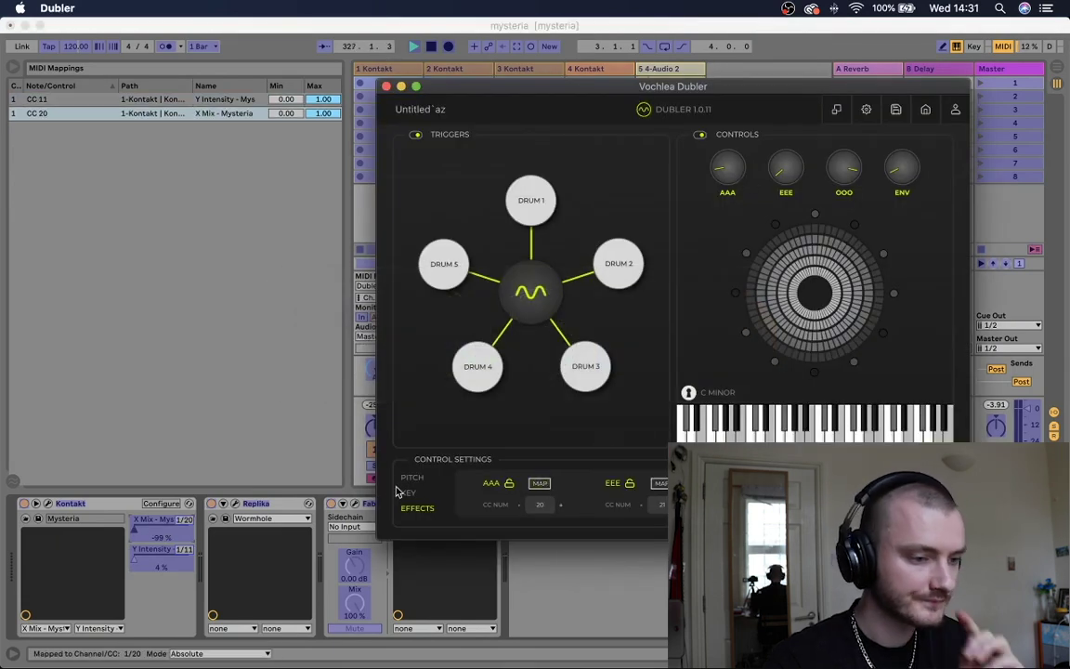
pyautogui.click(248, 404)
pyautogui.press('super+m')
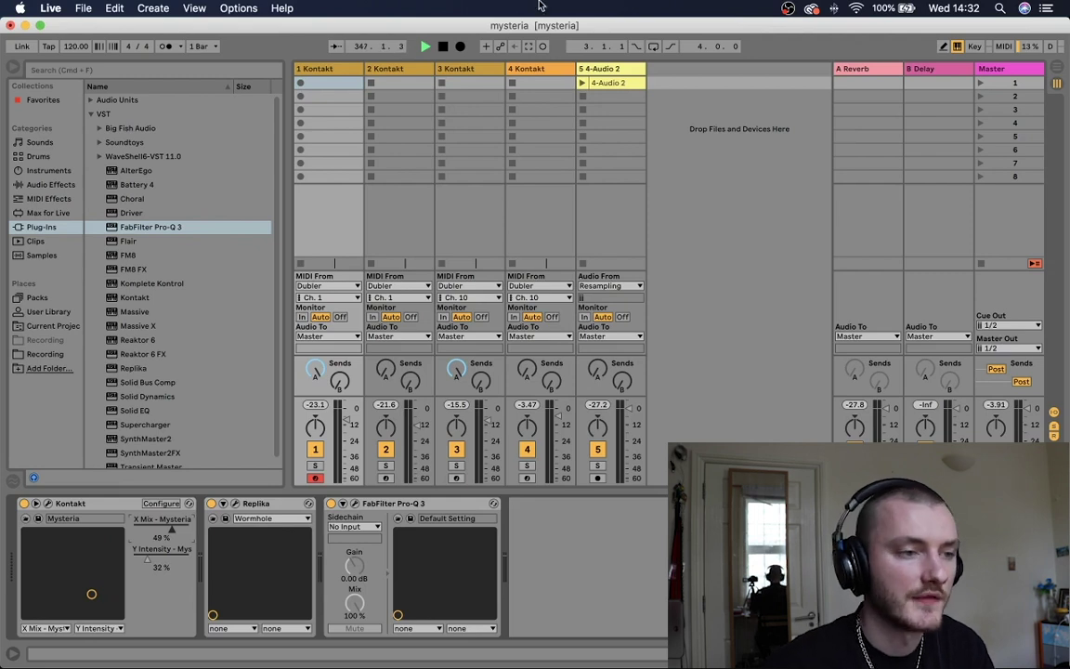
# Restart the 4-Audio 2 clip and open track 2's Straylight instrument window
pyautogui.click(396, 73)
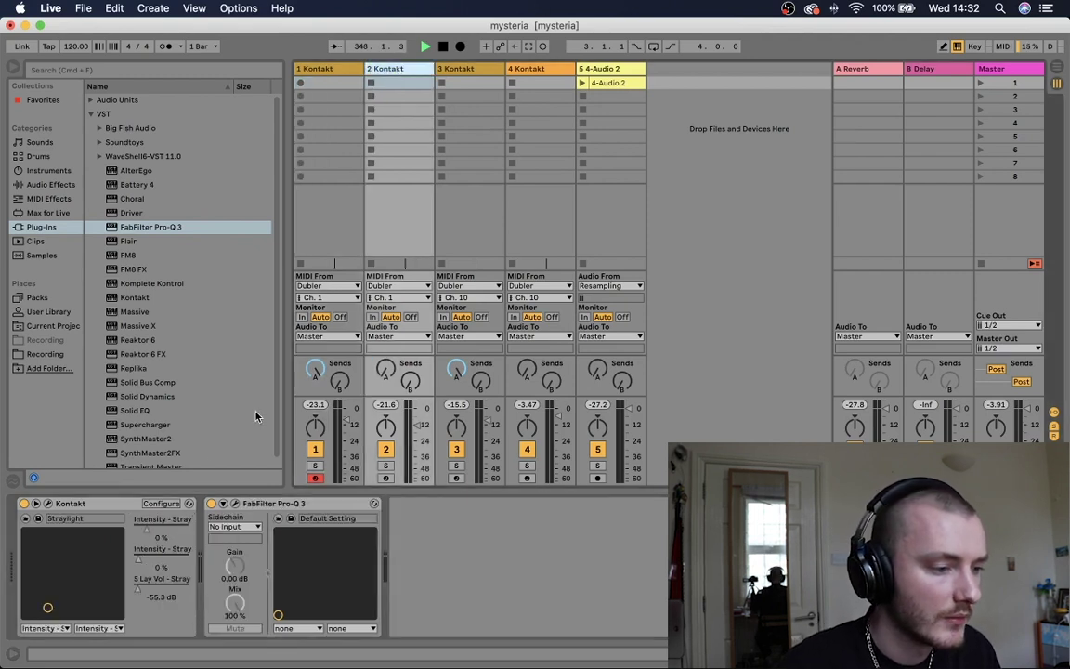
pyautogui.press('space')
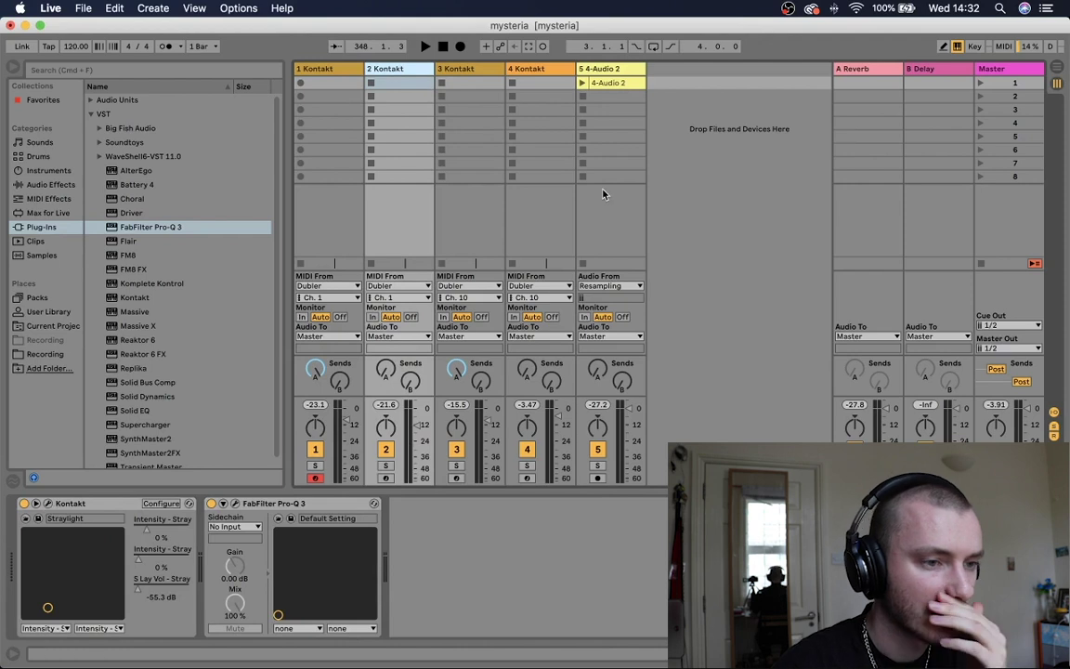
pyautogui.click(583, 83)
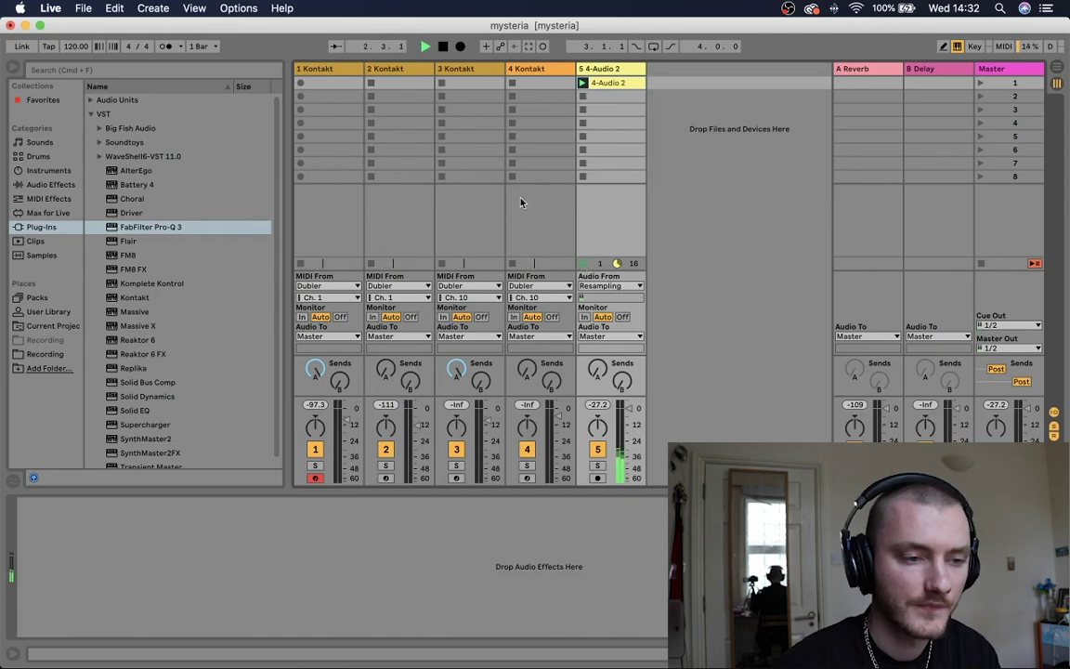
pyautogui.click(406, 71)
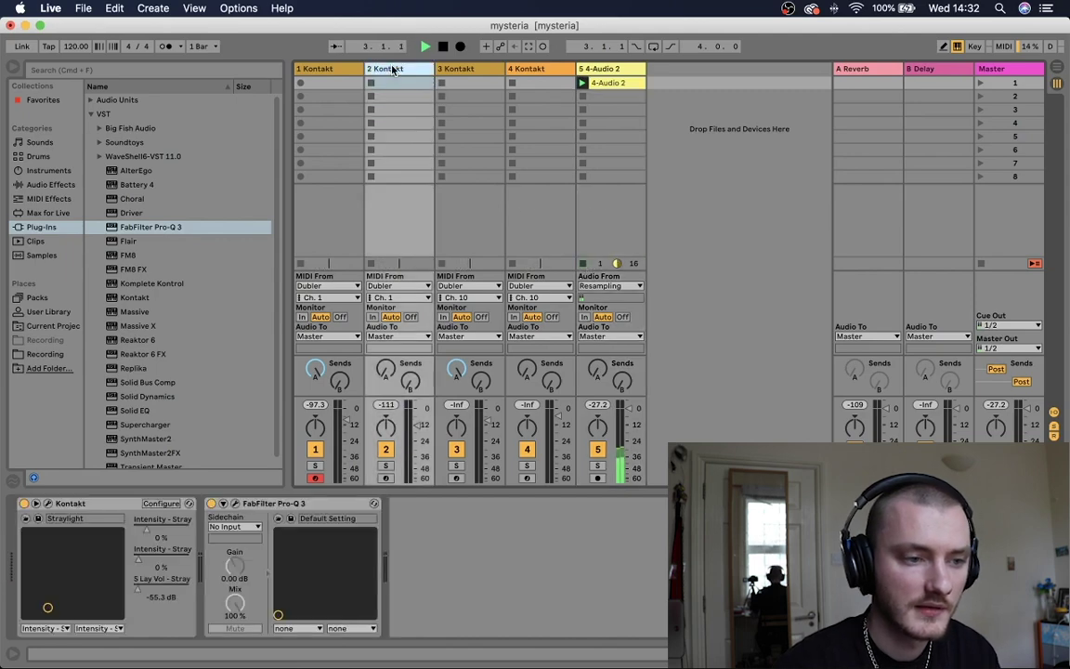
pyautogui.click(49, 504)
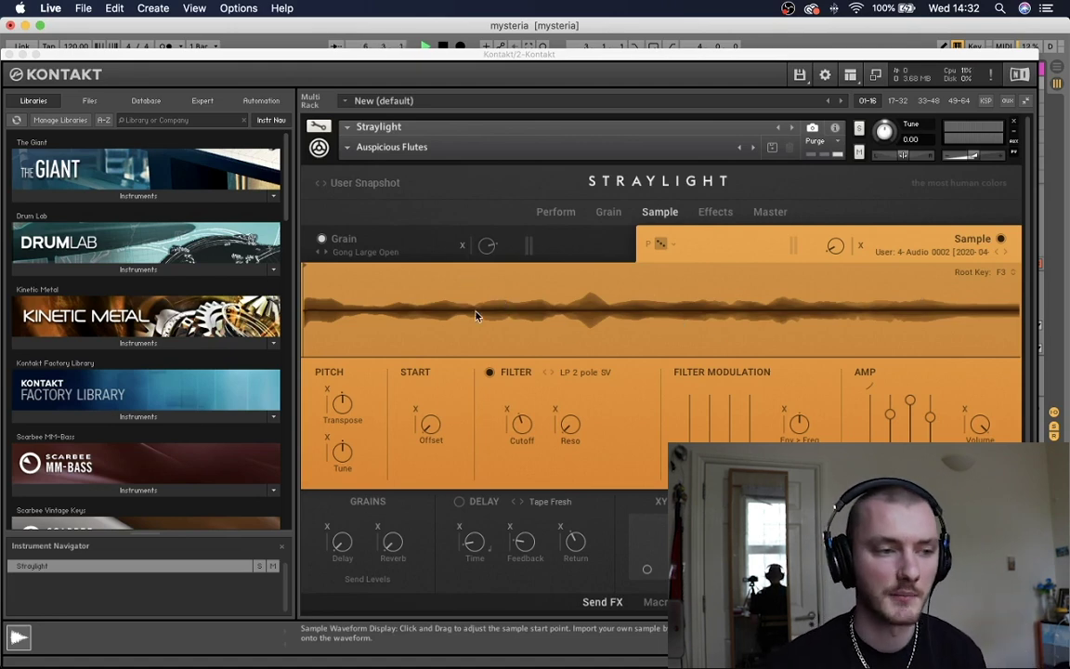
# Peek at Straylight's Grain Source browser, close the Kontakt window and record-arm track 2
pyautogui.click(406, 236)
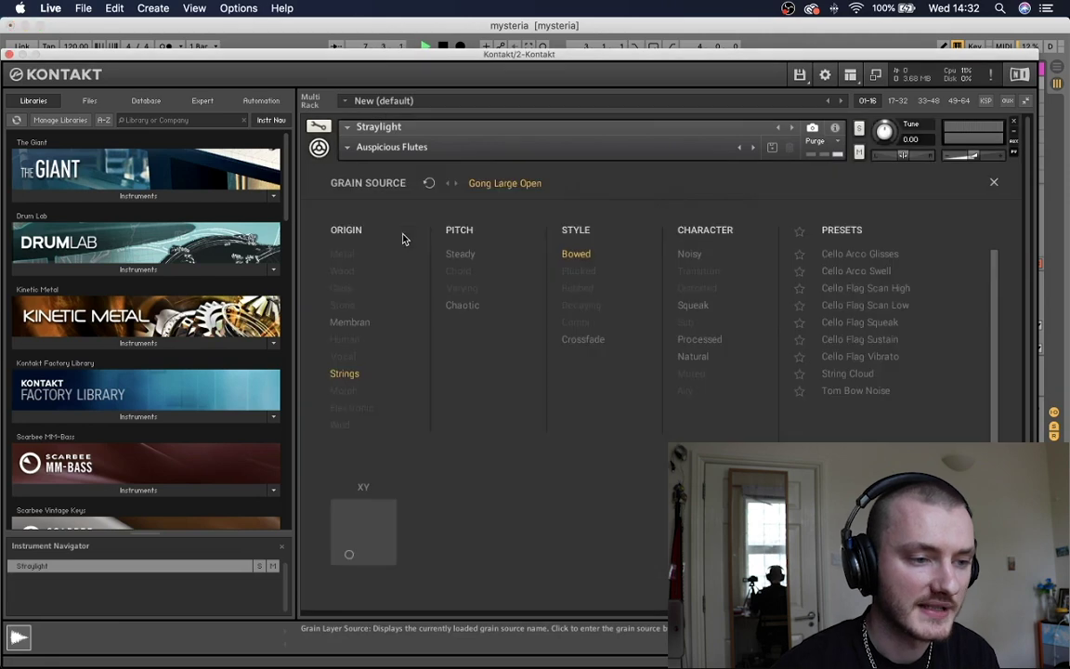
pyautogui.click(993, 182)
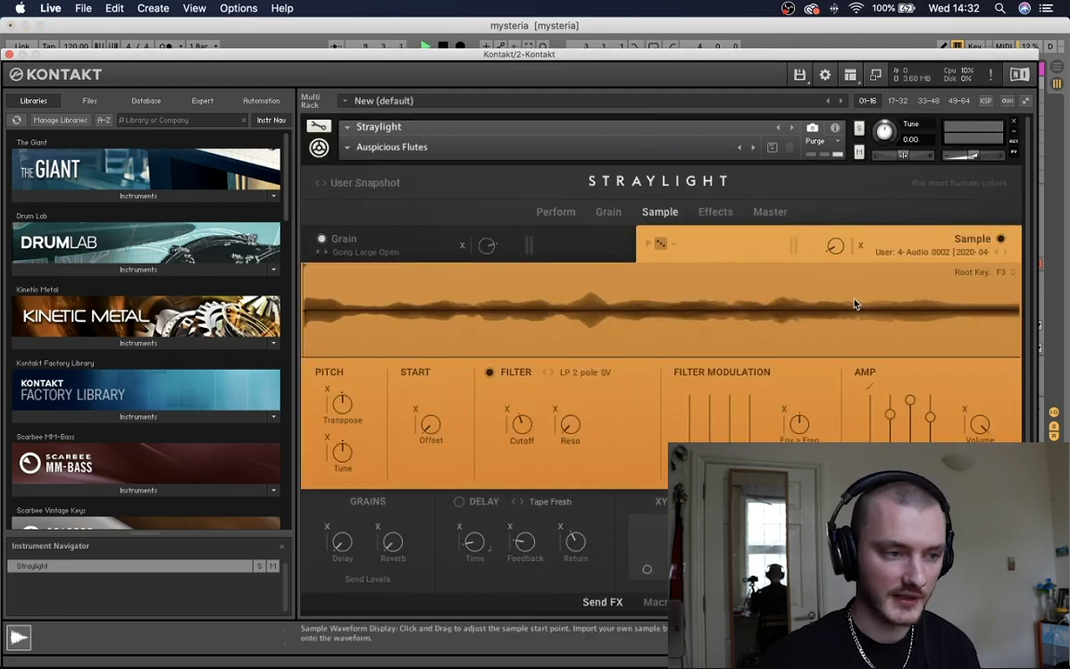
pyautogui.click(10, 53)
pyautogui.click(384, 478)
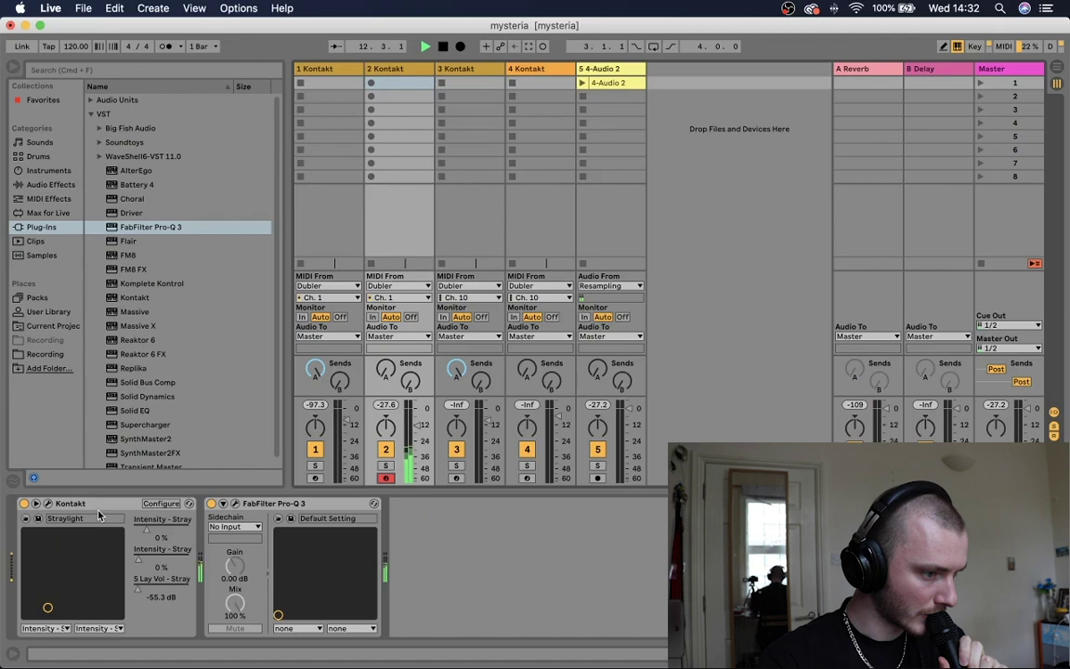
# Map Straylight's S Lay Vol on track 2 to Dubler's CC 11 in MIDI Map mode
pyautogui.click(48, 502)
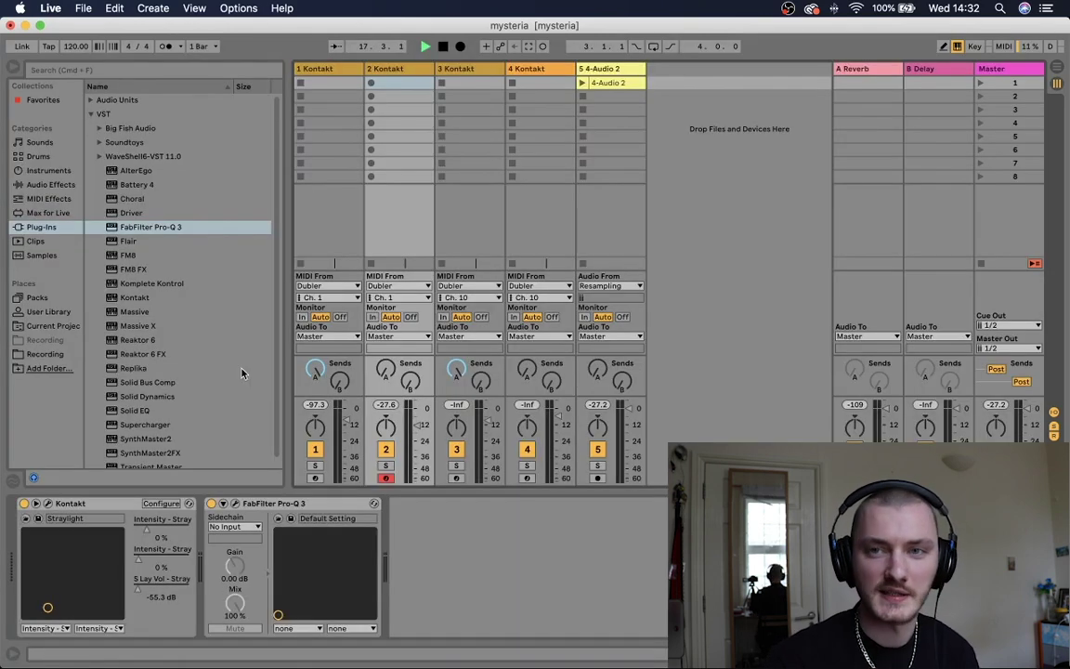
pyautogui.press('super+m')
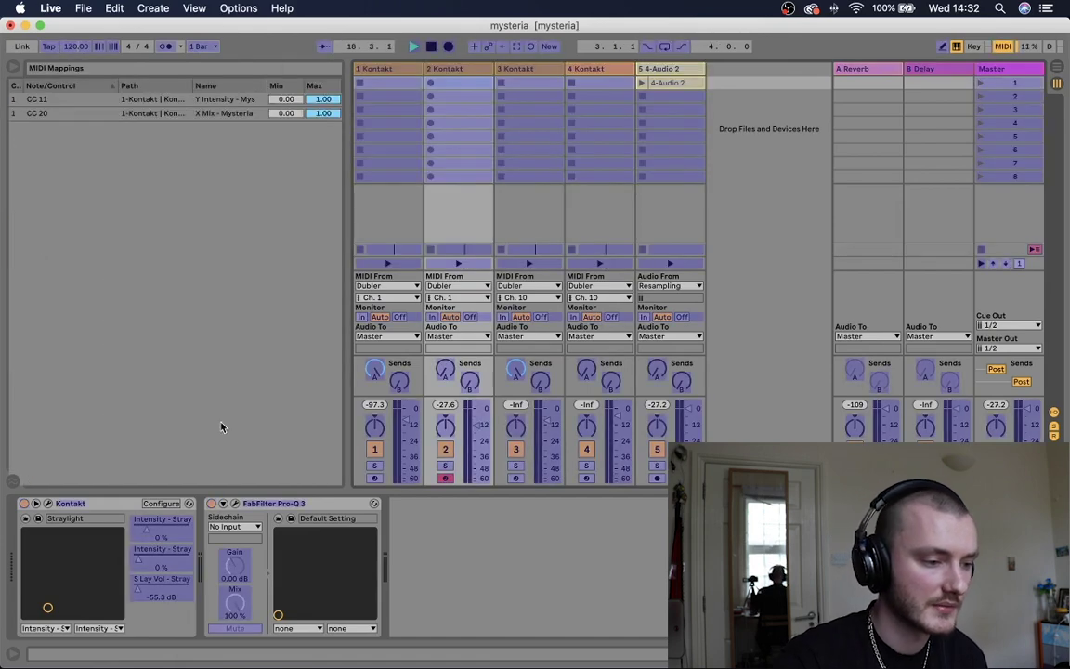
pyautogui.click(169, 589)
pyautogui.press('super+Tab')
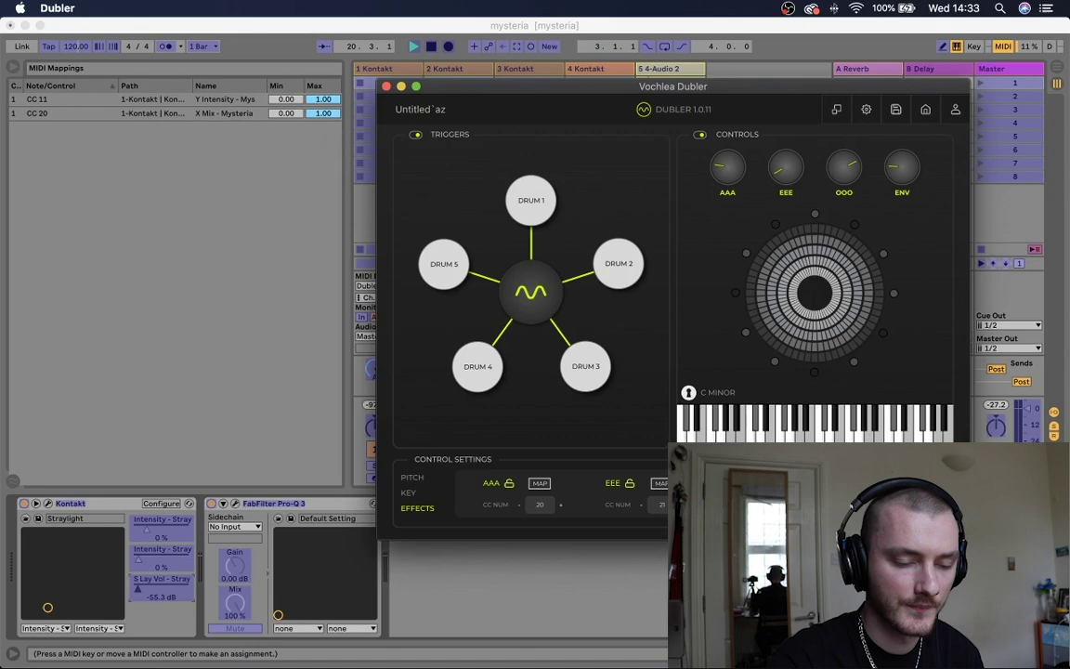
pyautogui.click(251, 372)
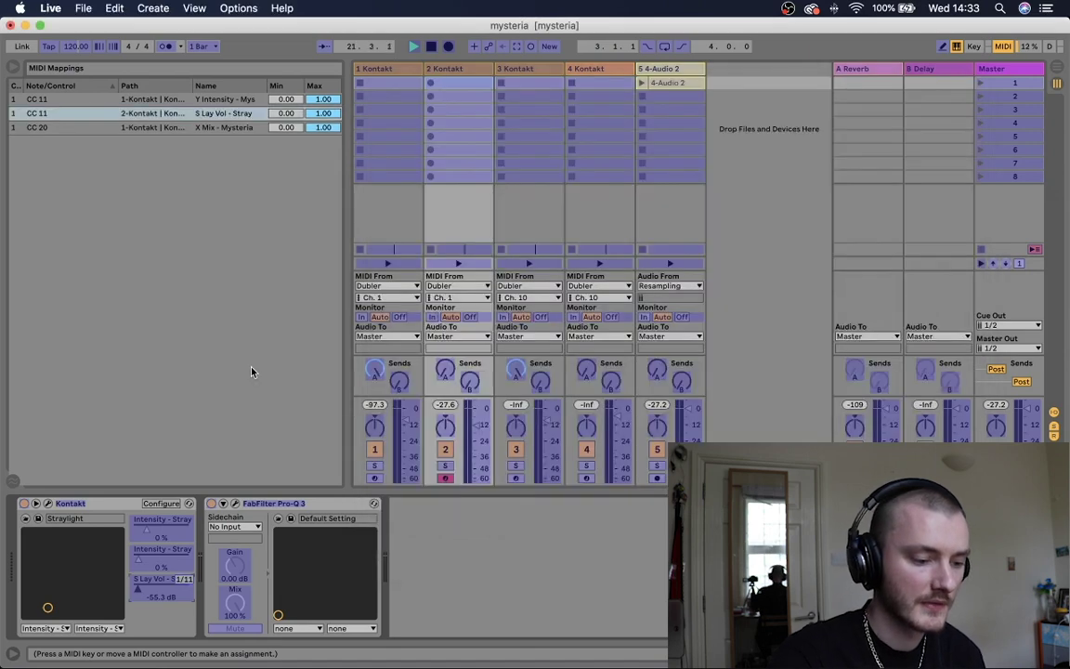
pyautogui.press('super+m')
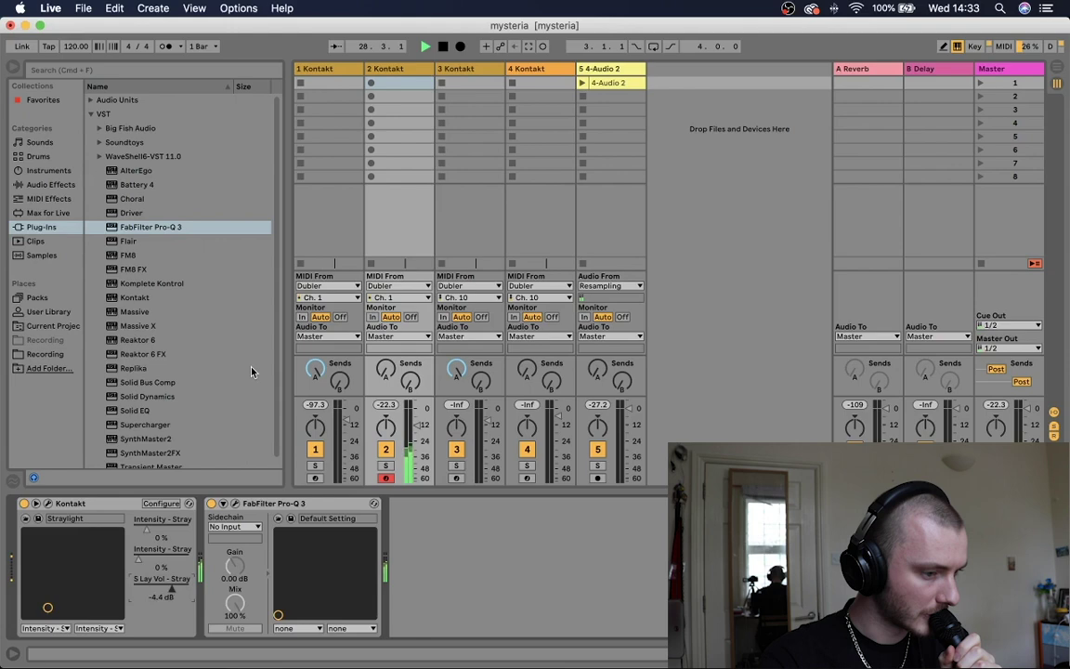
# Check Dubler, return to Live's session view and disarm track 2 Kontakt
pyautogui.press('super+Tab')
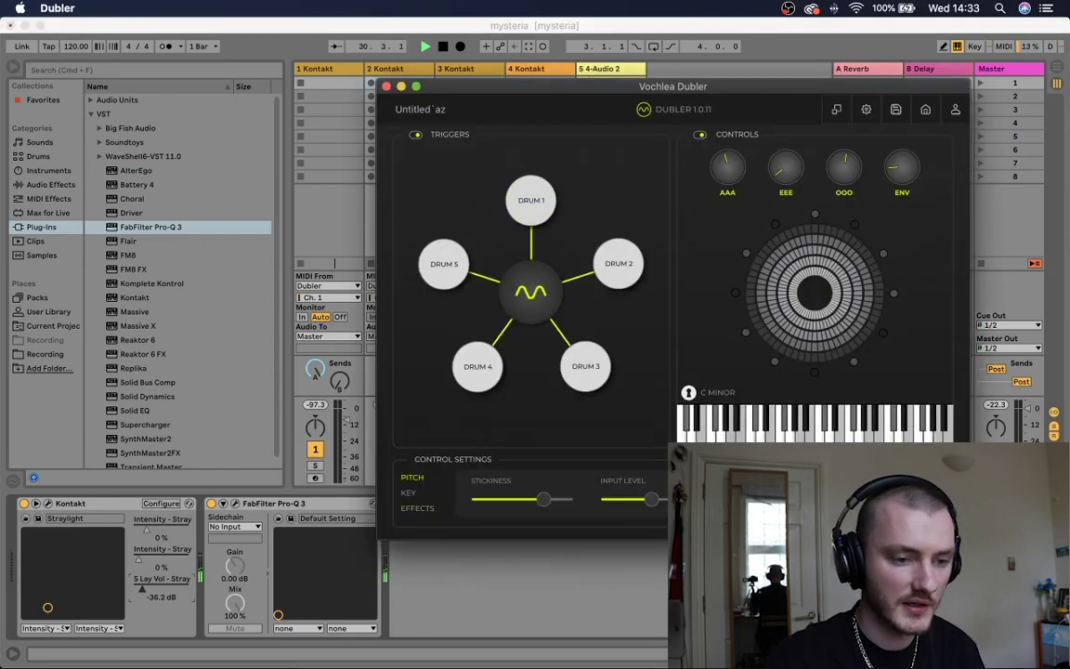
pyautogui.click(526, 588)
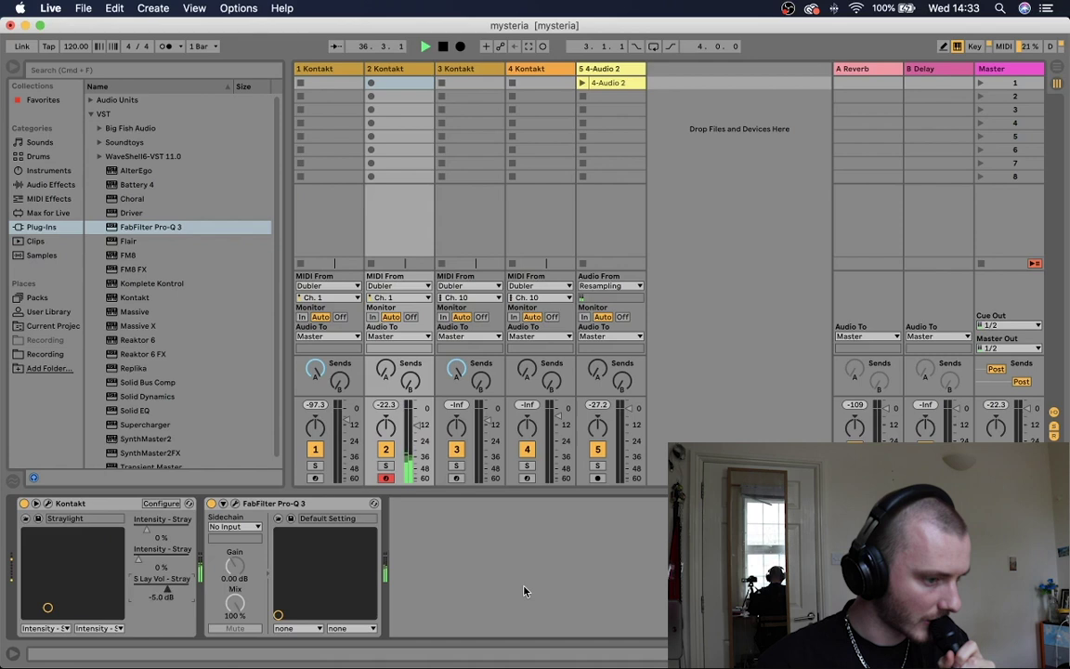
pyautogui.click(385, 477)
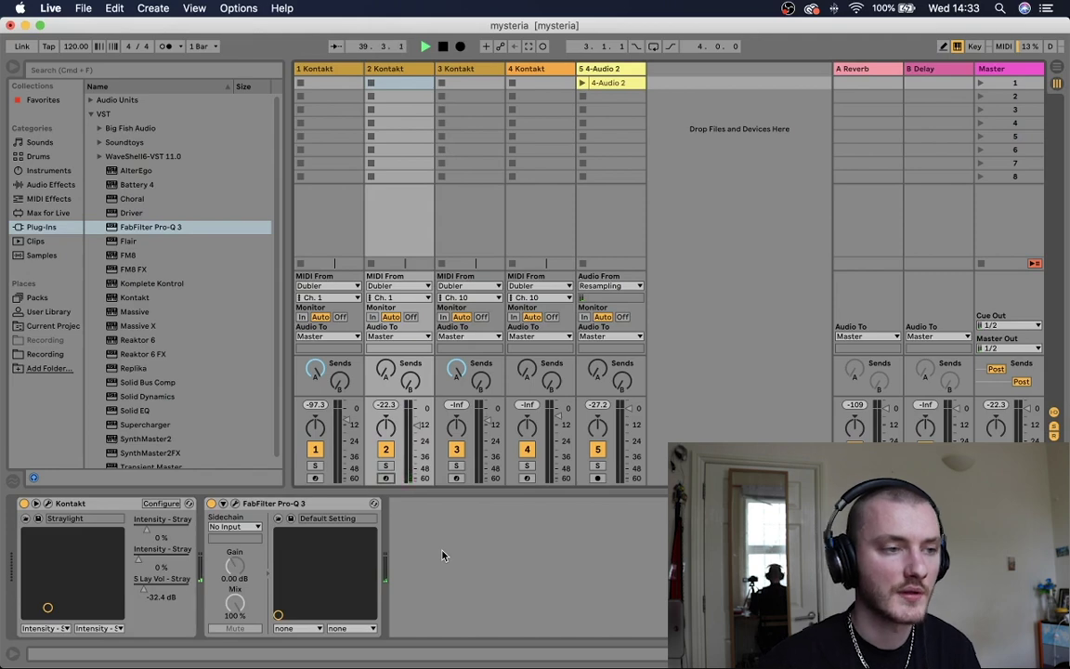
# Select track 1 and browse Mysteria's snapshot list in Kontakt without changing it
pyautogui.click(314, 69)
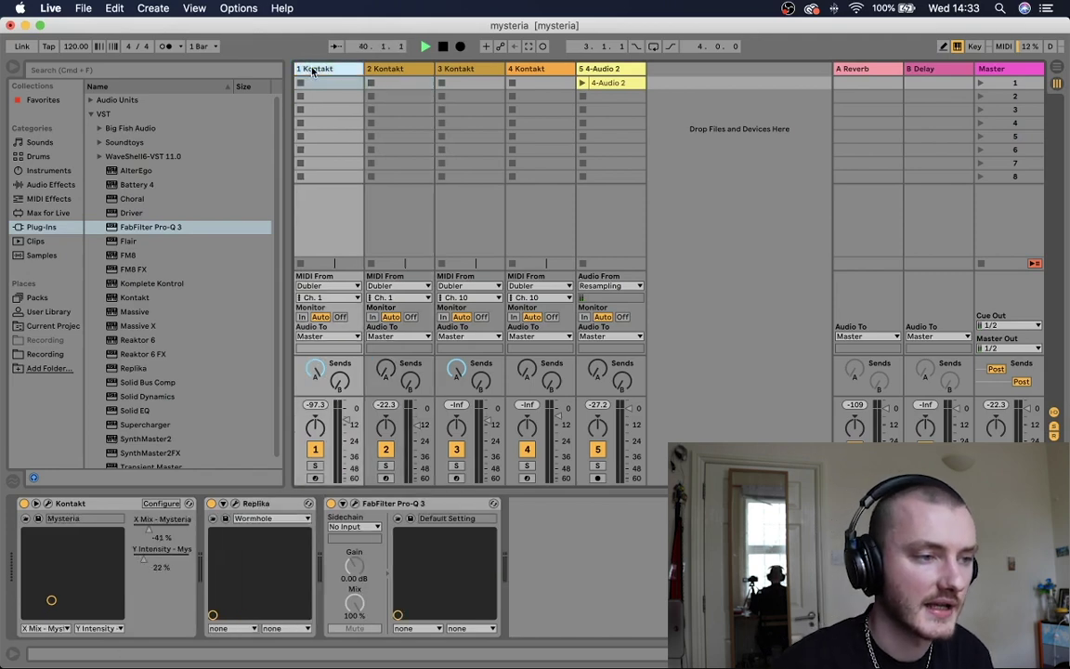
pyautogui.click(50, 503)
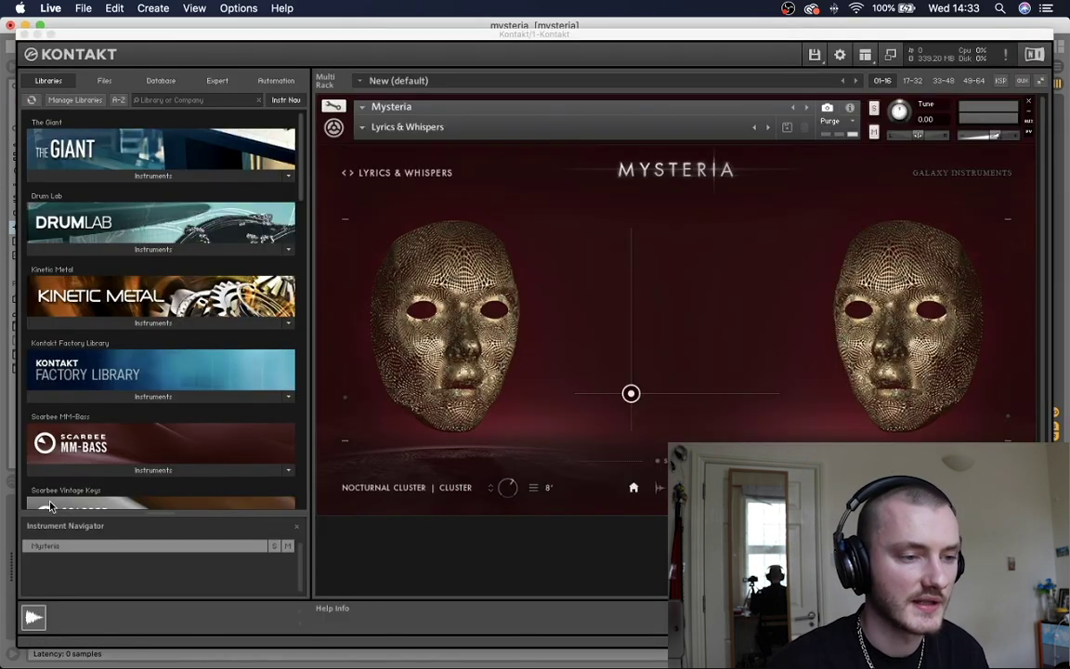
pyautogui.click(363, 135)
pyautogui.click(363, 134)
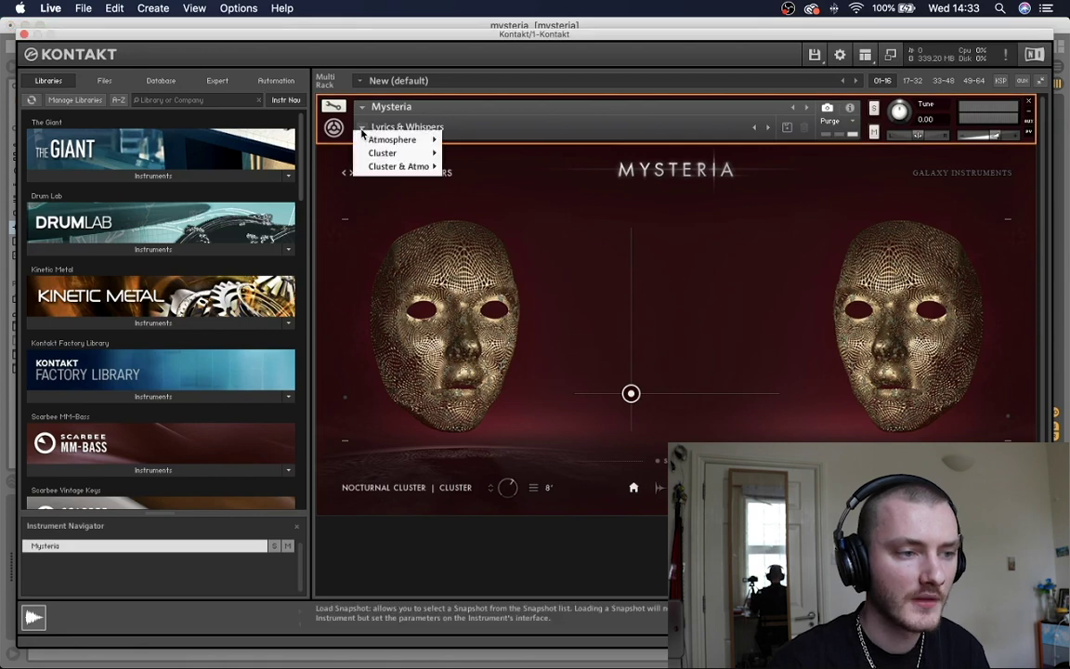
pyautogui.moveTo(376, 153)
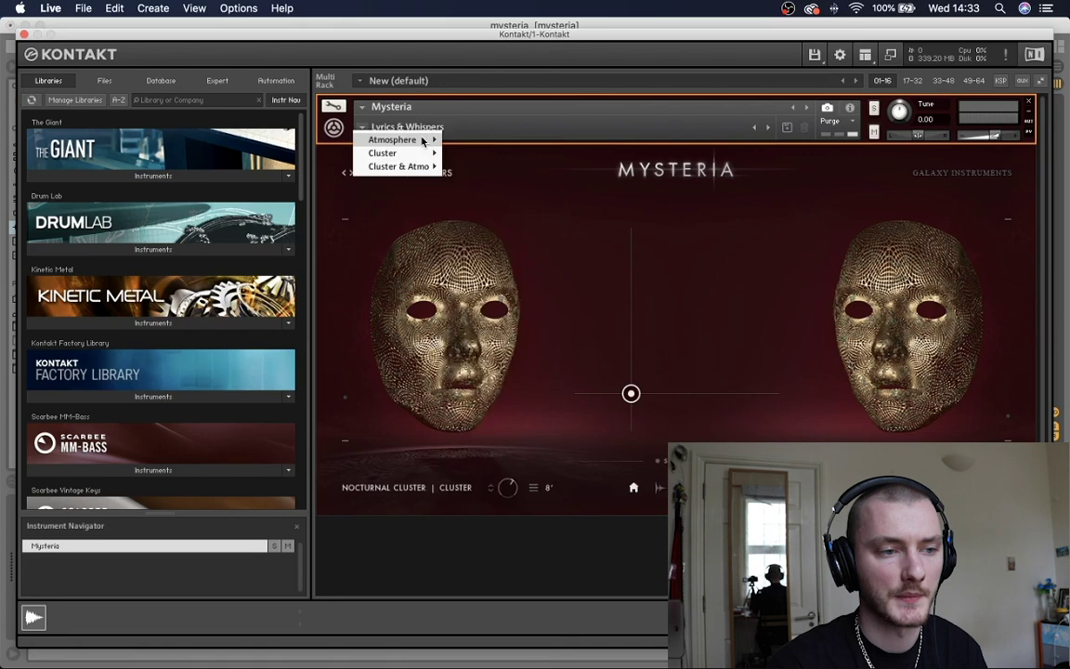
pyautogui.moveTo(422, 139)
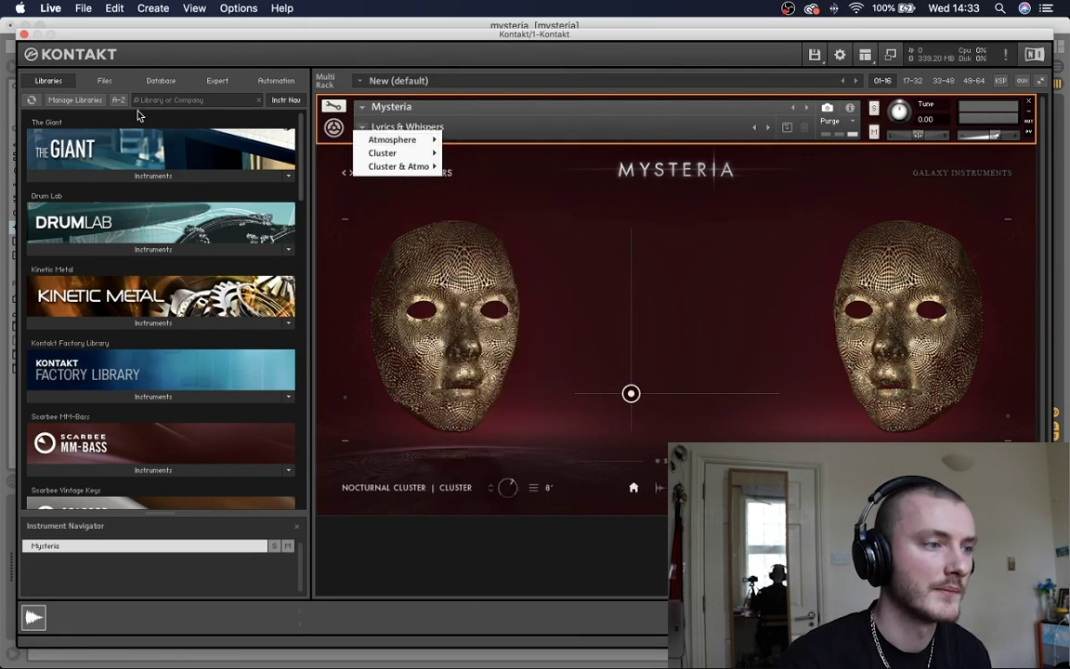
# Close Mysteria, look over track 4's Kontakt Bass Drum, and record-arm track 4
pyautogui.click(24, 33)
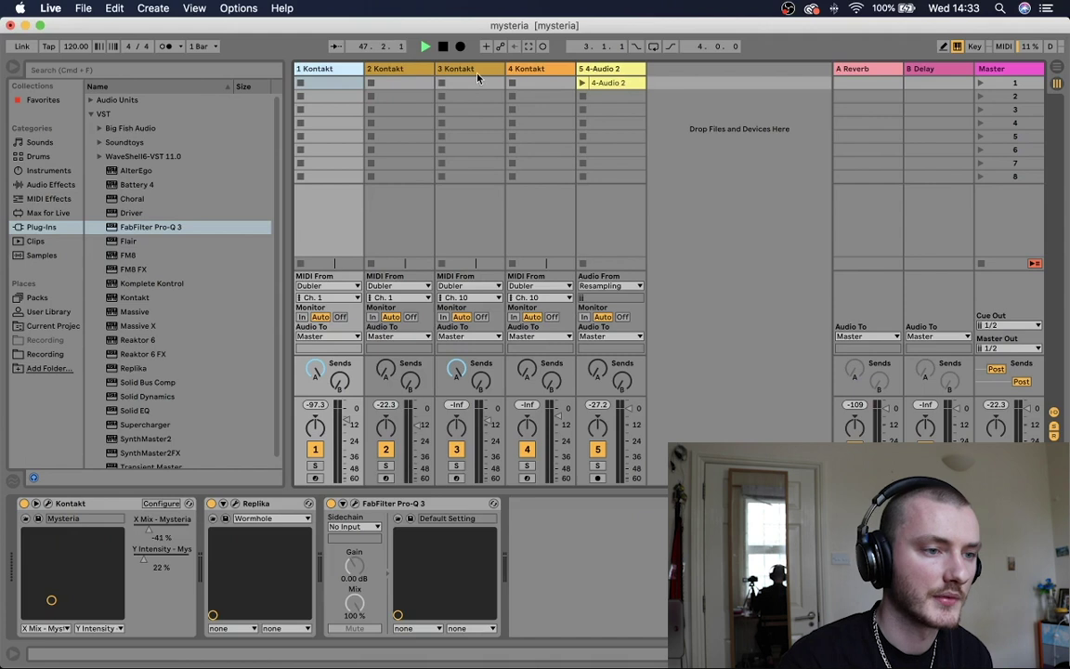
pyautogui.click(539, 70)
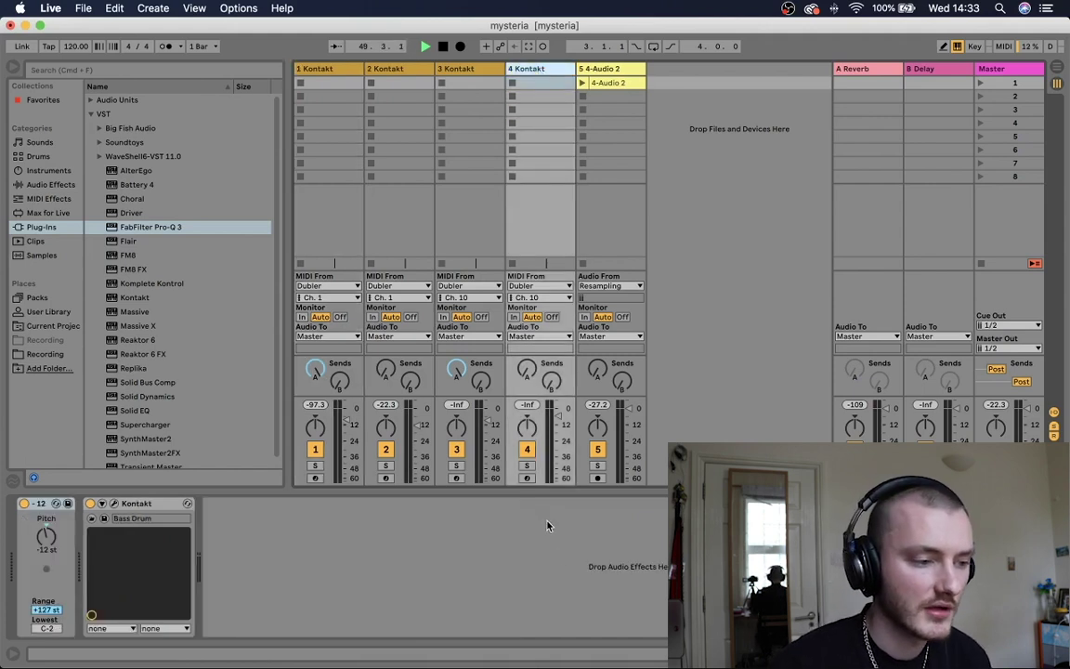
pyautogui.click(111, 503)
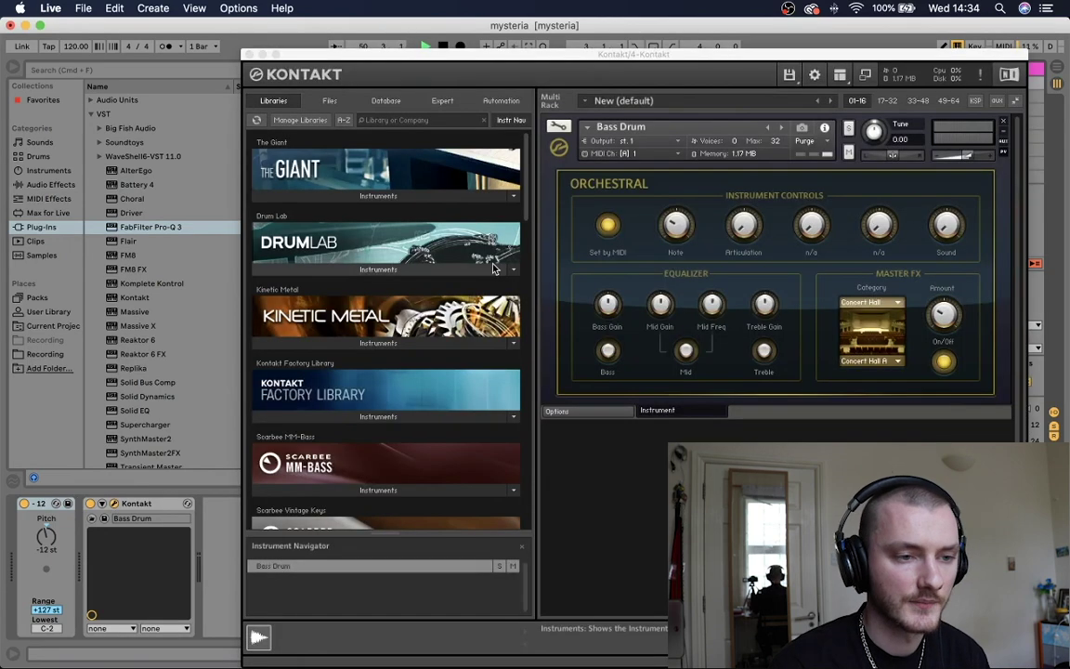
pyautogui.click(250, 55)
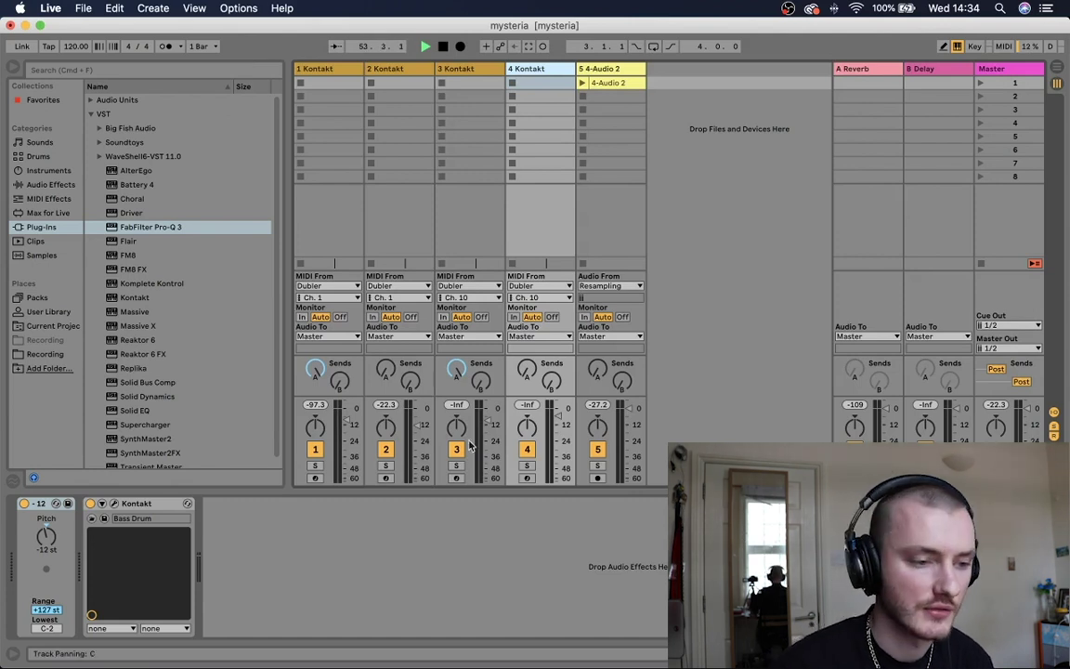
pyautogui.click(526, 477)
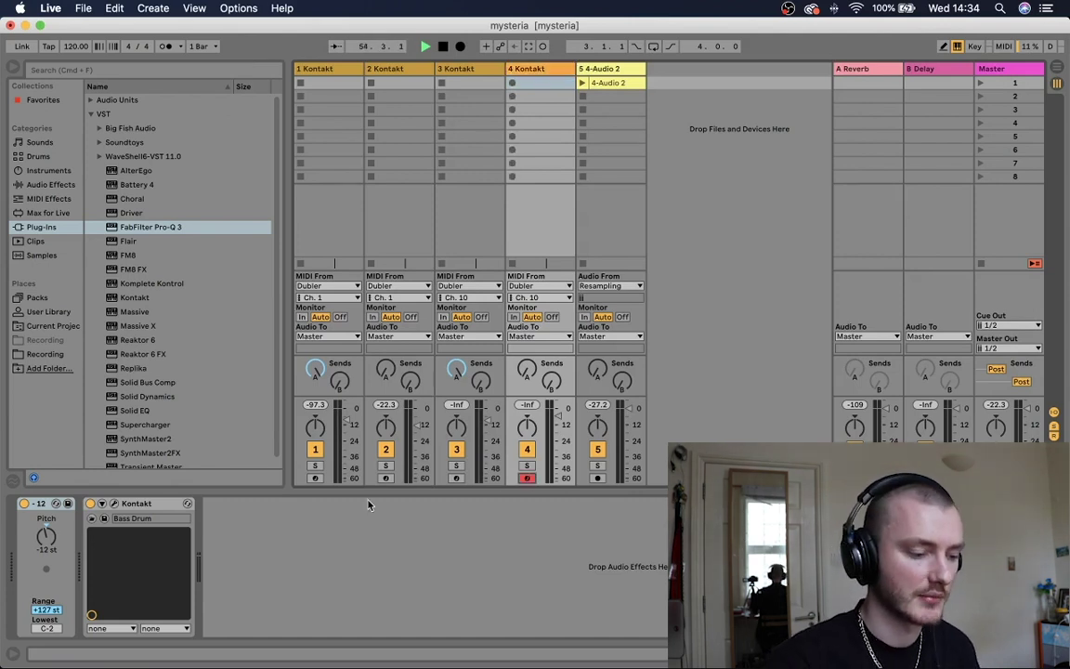
# Check Dubler's trigger settings, then show track 3's Velocity, Mysteria, Replika and Pro-Q 3 chain
pyautogui.press('super+Tab')
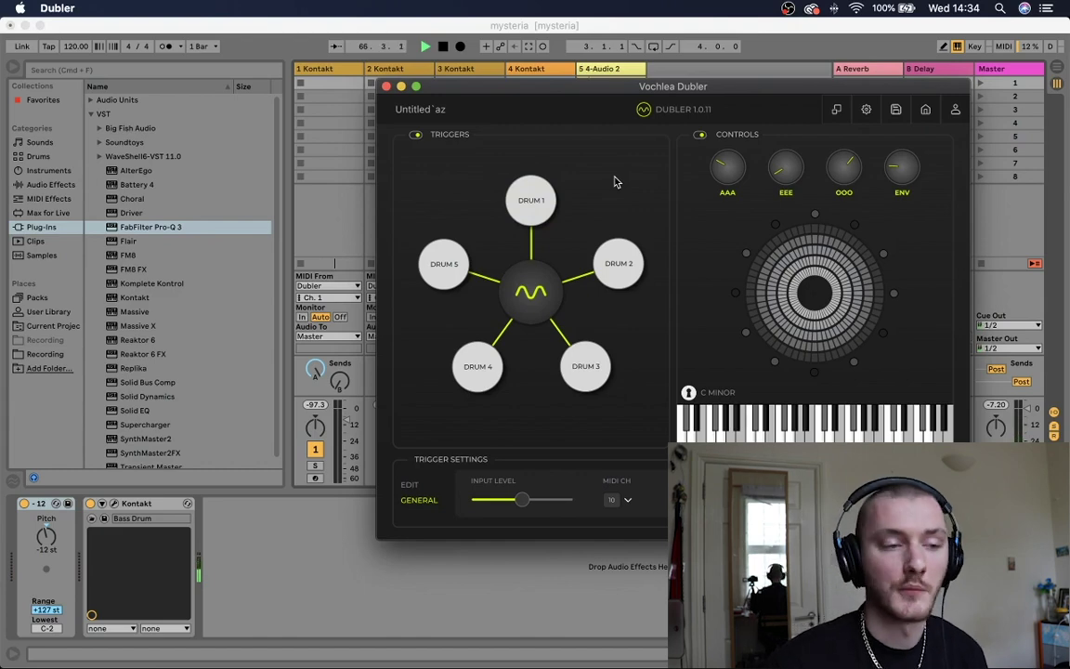
pyautogui.click(298, 599)
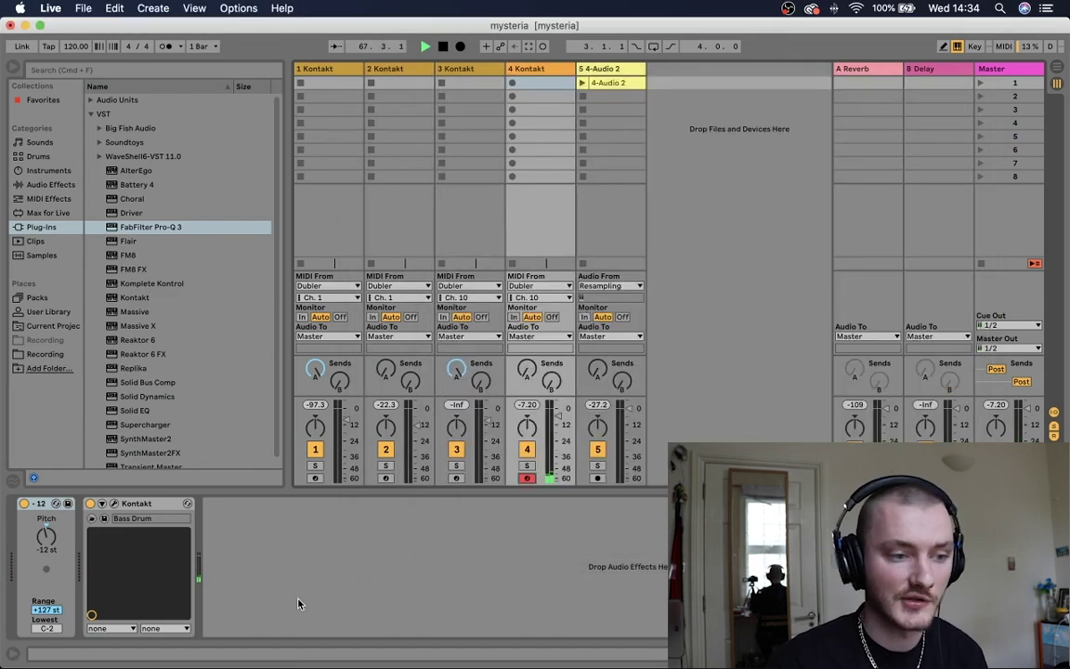
pyautogui.click(472, 71)
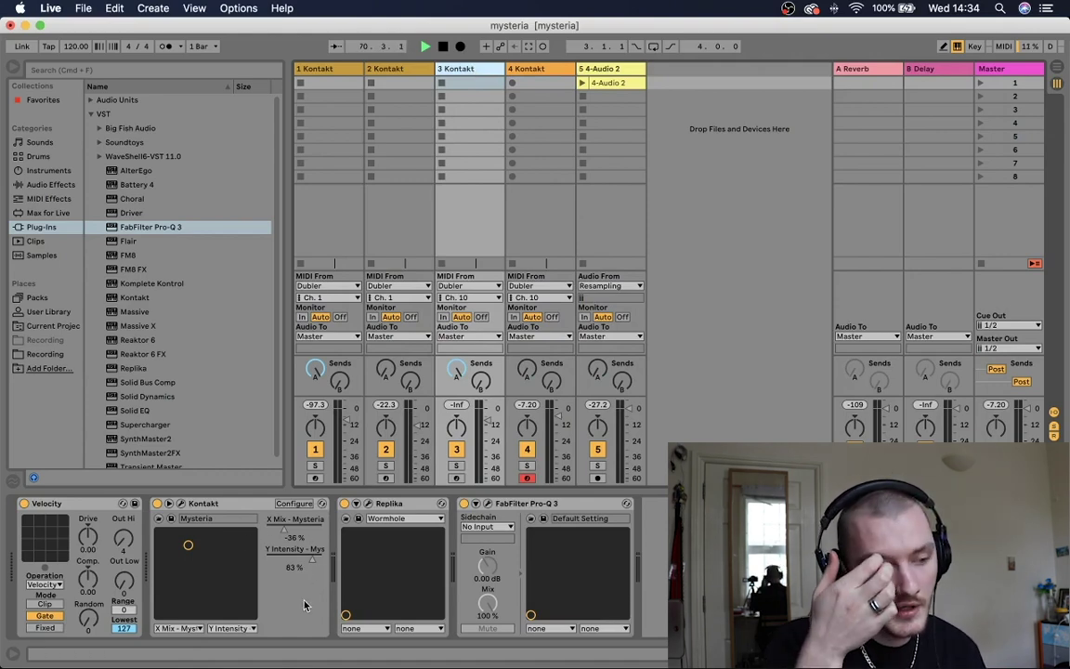
# Record-arm track 3's Mysteria choir and return to track 4's Kontakt Bass Drum chain
pyautogui.click(456, 479)
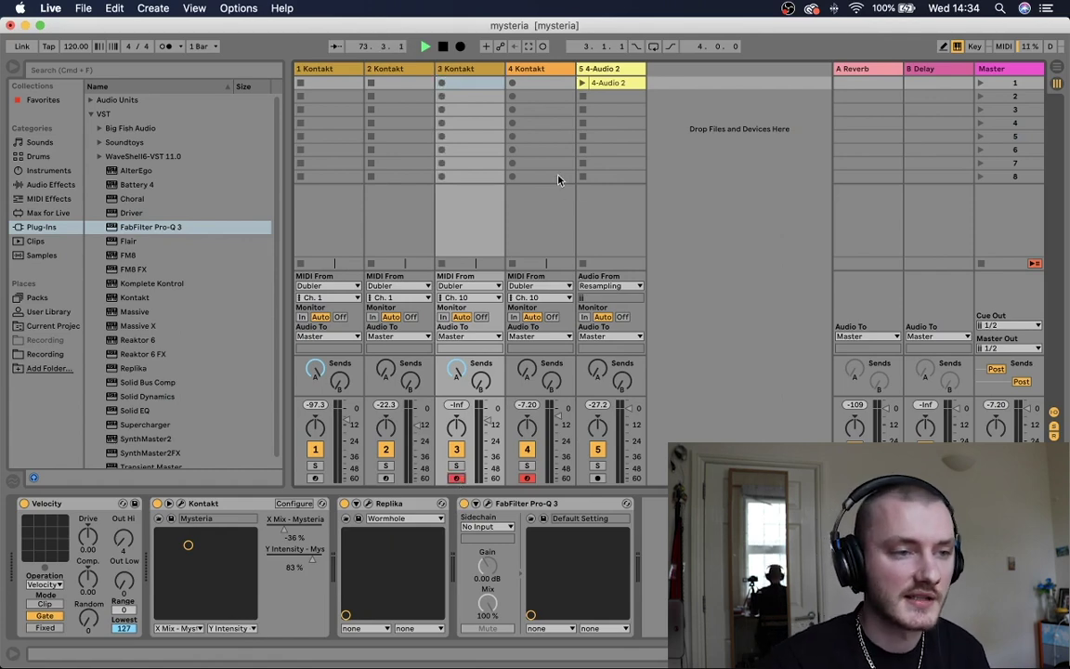
pyautogui.click(532, 70)
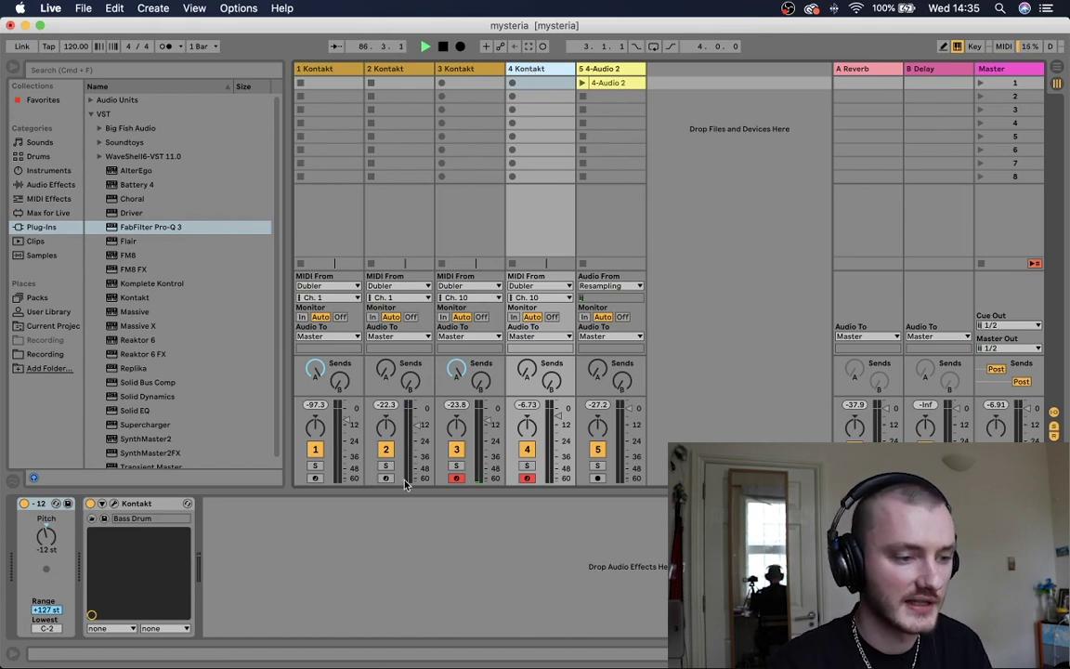
# Record-arm track 1 and remove its CC 11 mapping to Straylight's S Lay Vol in MIDI Map mode
pyautogui.click(314, 478)
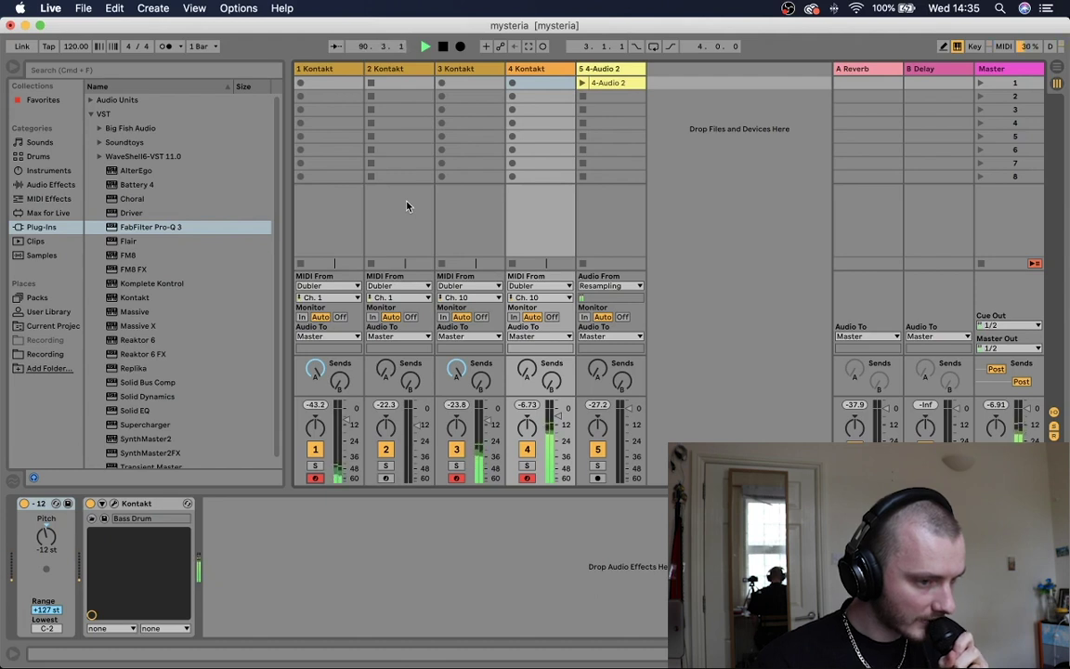
pyautogui.click(317, 69)
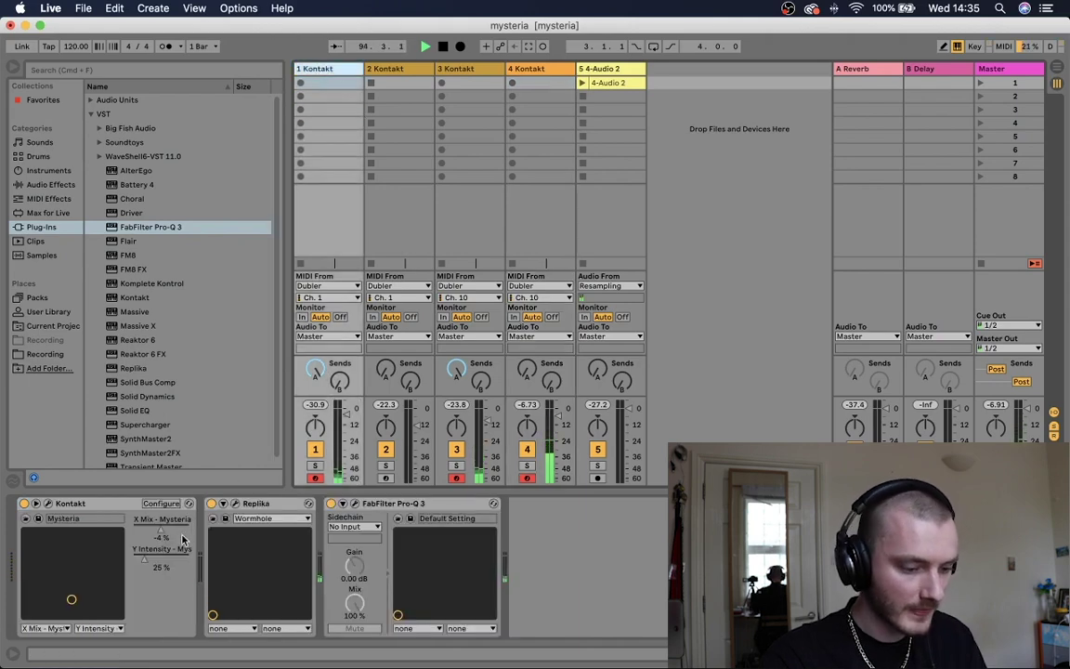
pyautogui.press('super+m')
pyautogui.click(224, 112)
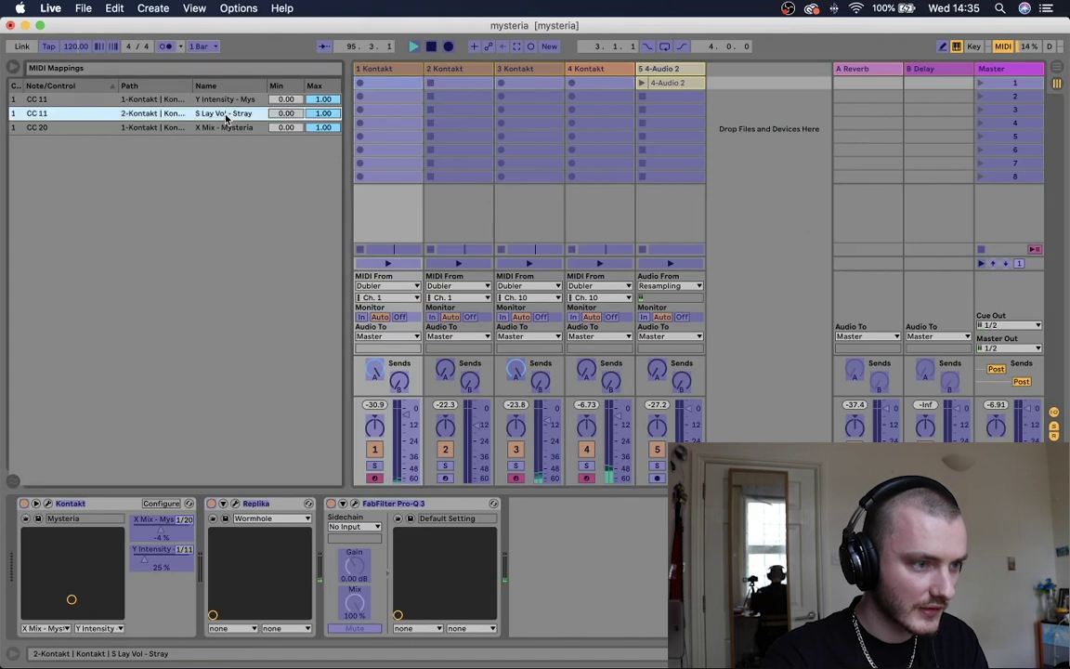
pyautogui.press('Delete')
pyautogui.press('Delete')
pyautogui.press('Delete')
pyautogui.press('super+m')
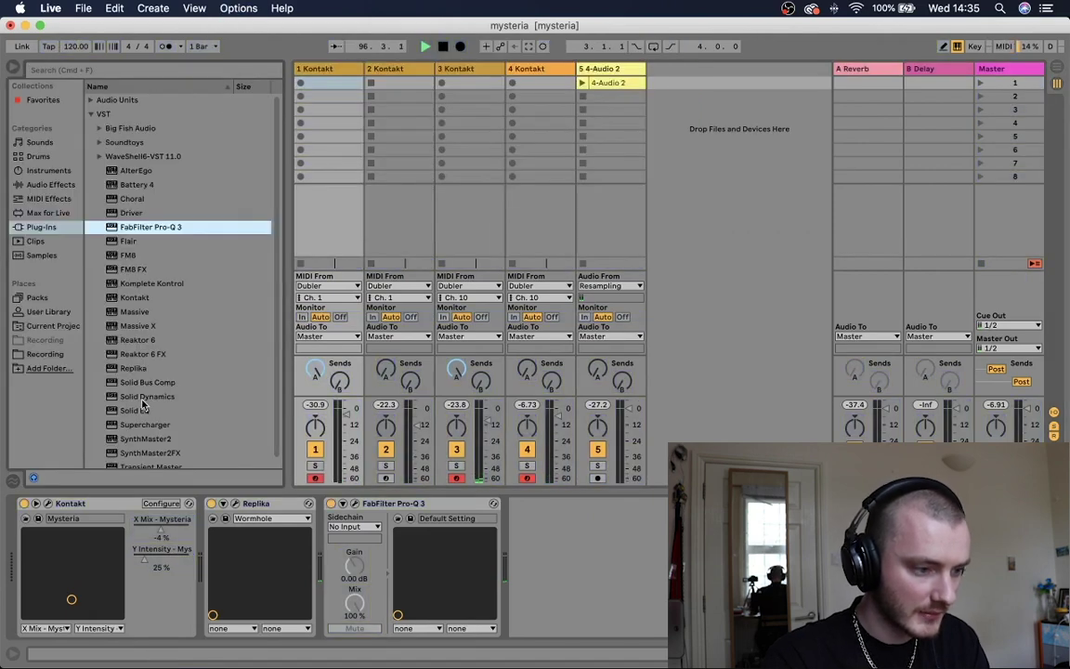